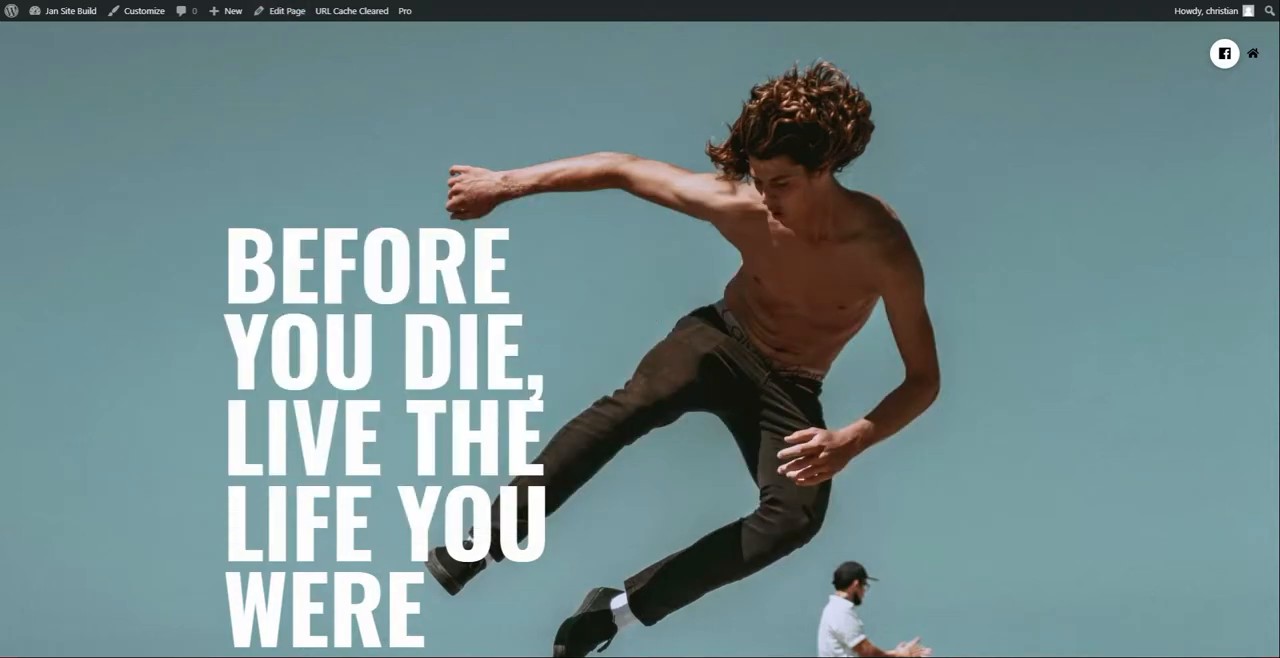
Activate the ImageKit plugin and open the ImageKit website linked in its description
scroll(404, 341, "down", 2)
scroll(404, 341, "up", 2)
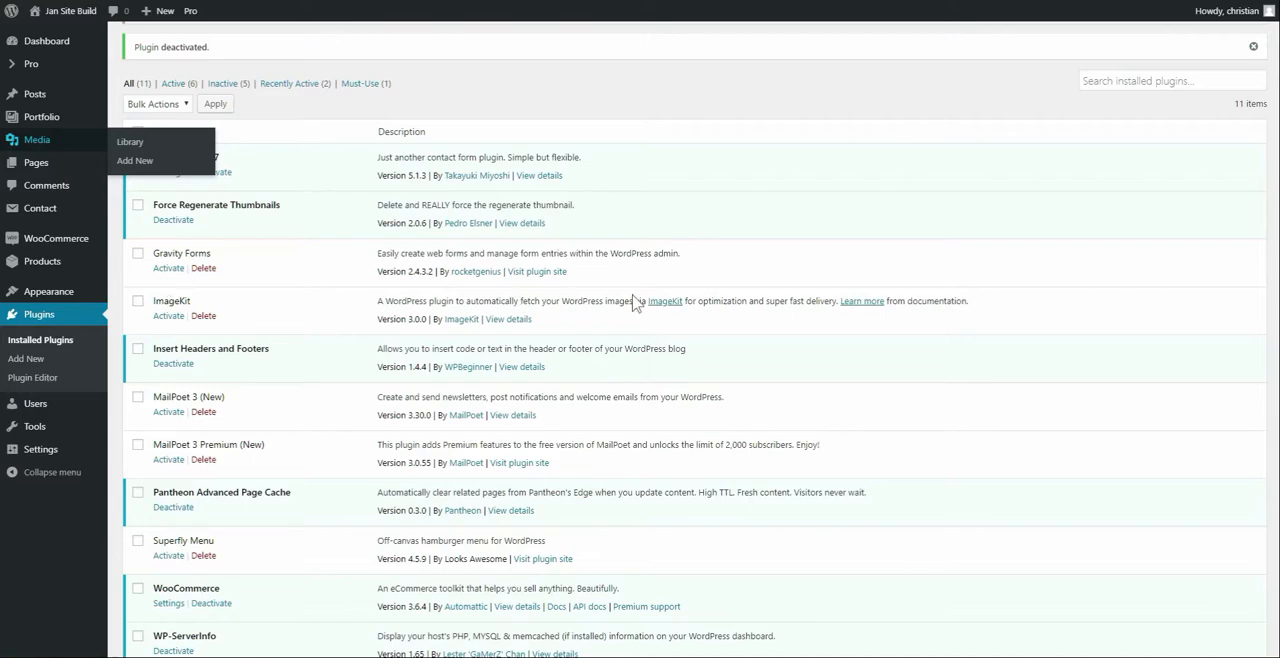
left_click(168, 316)
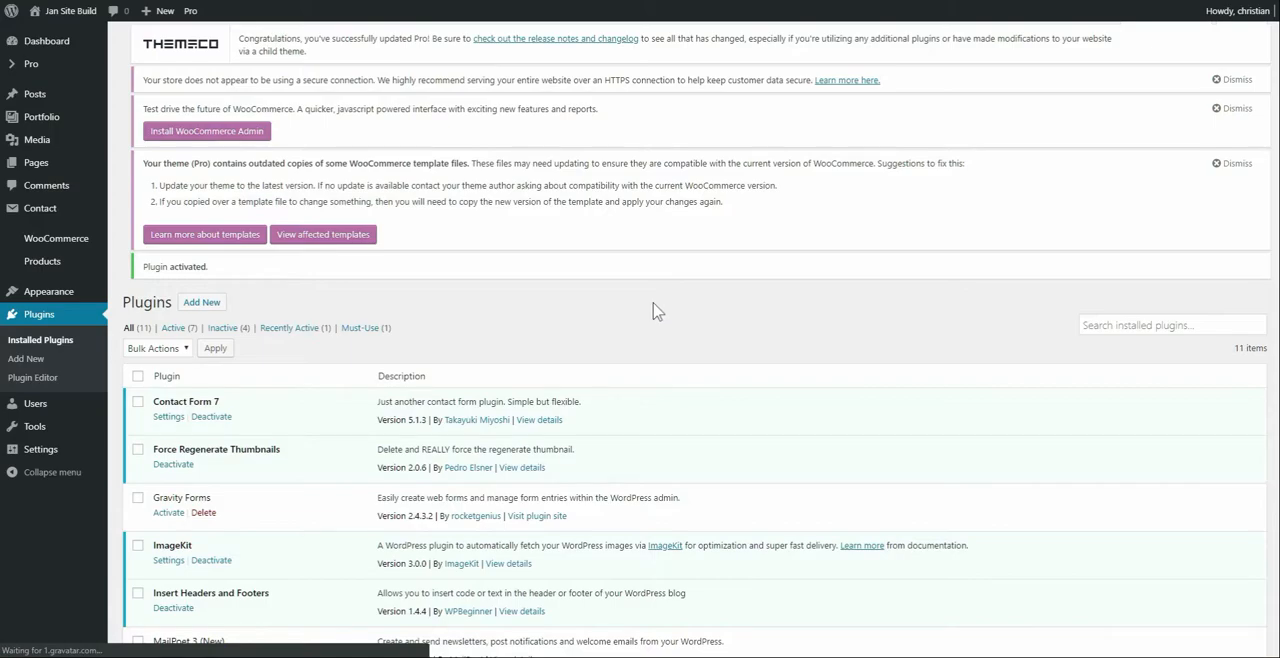
scroll(655, 298, "down", 4)
left_click(664, 279)
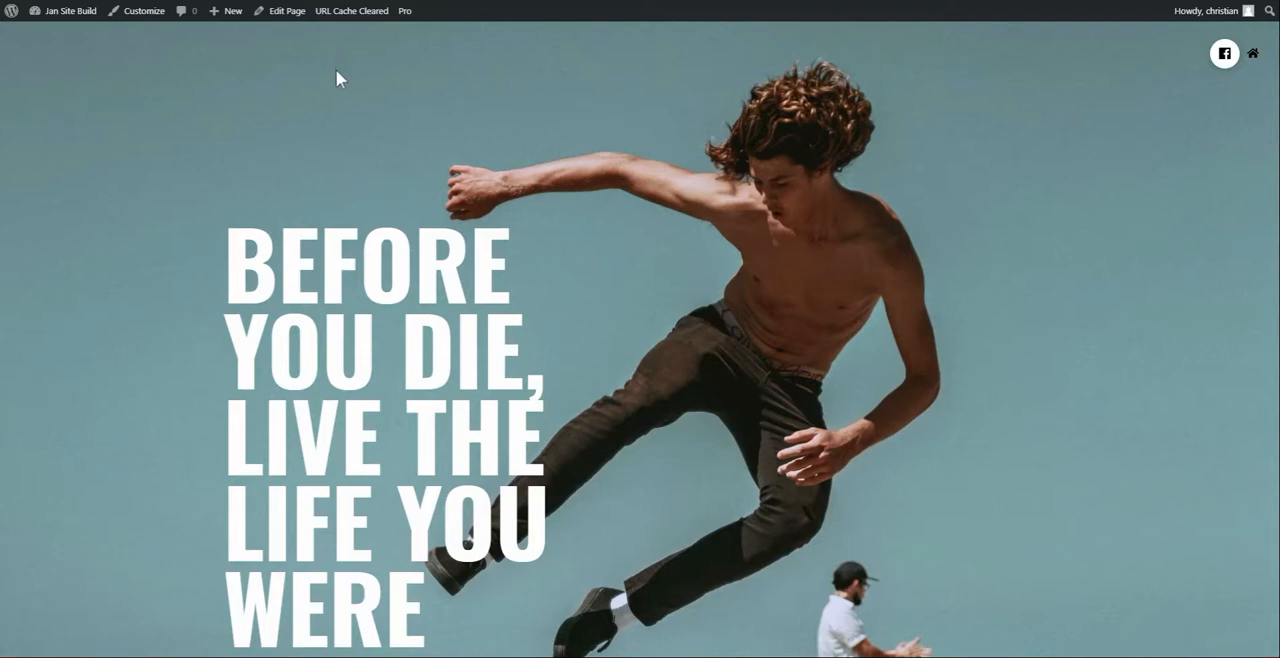
Clear the page's URL cache and preview the hero section's background image resource in the developer tools
left_click(345, 12)
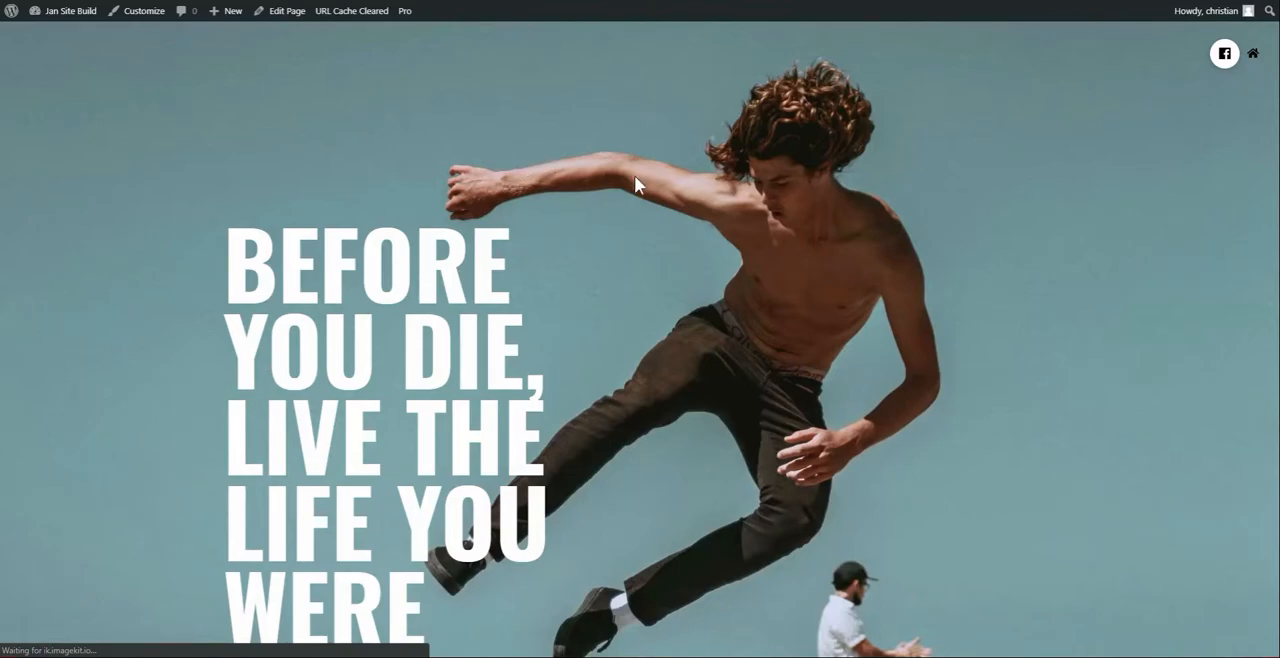
right_click(644, 178)
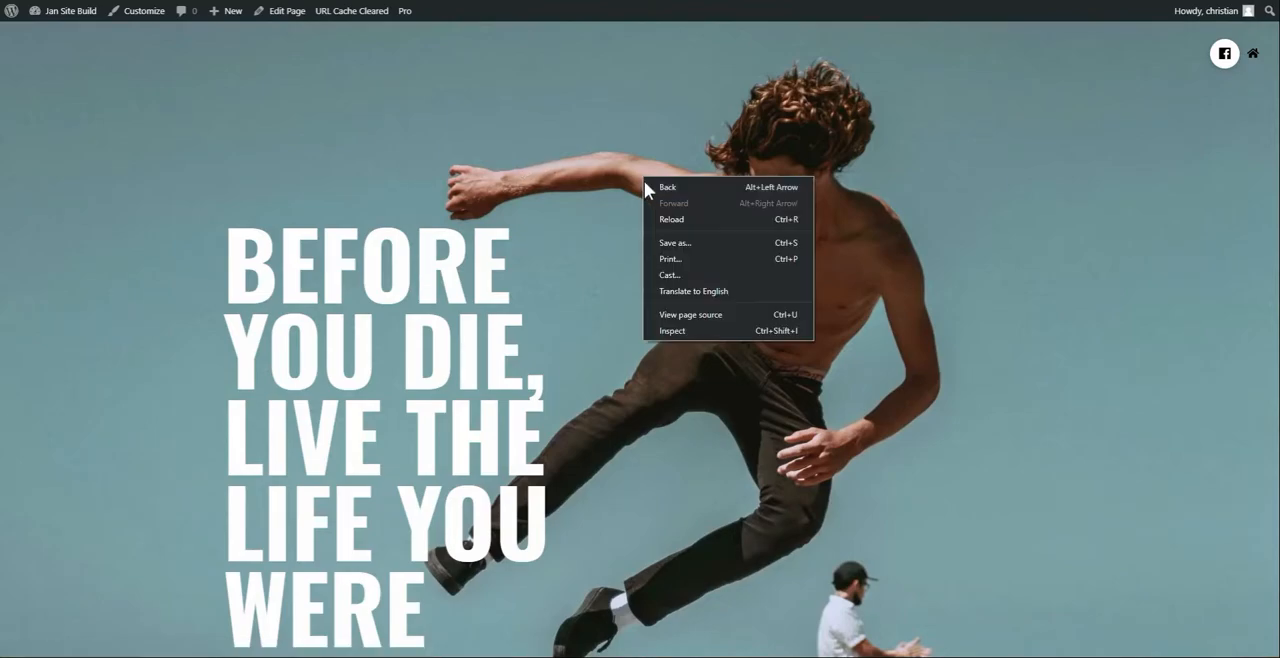
left_click(689, 328)
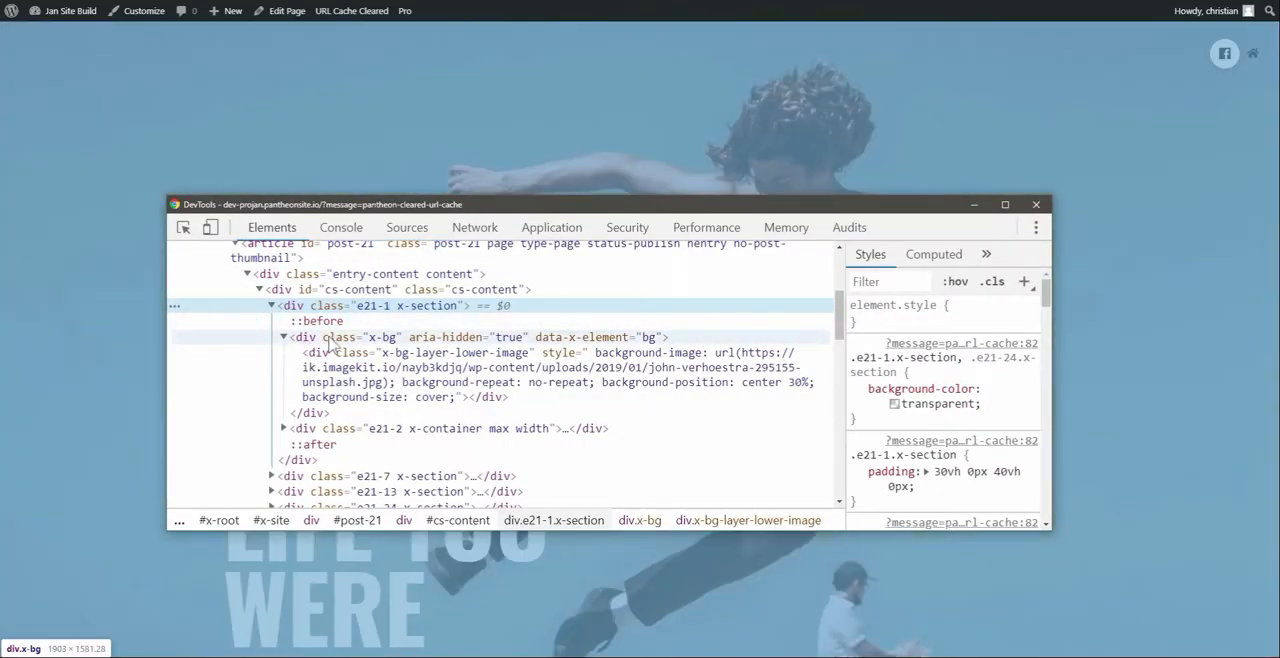
left_click(333, 352)
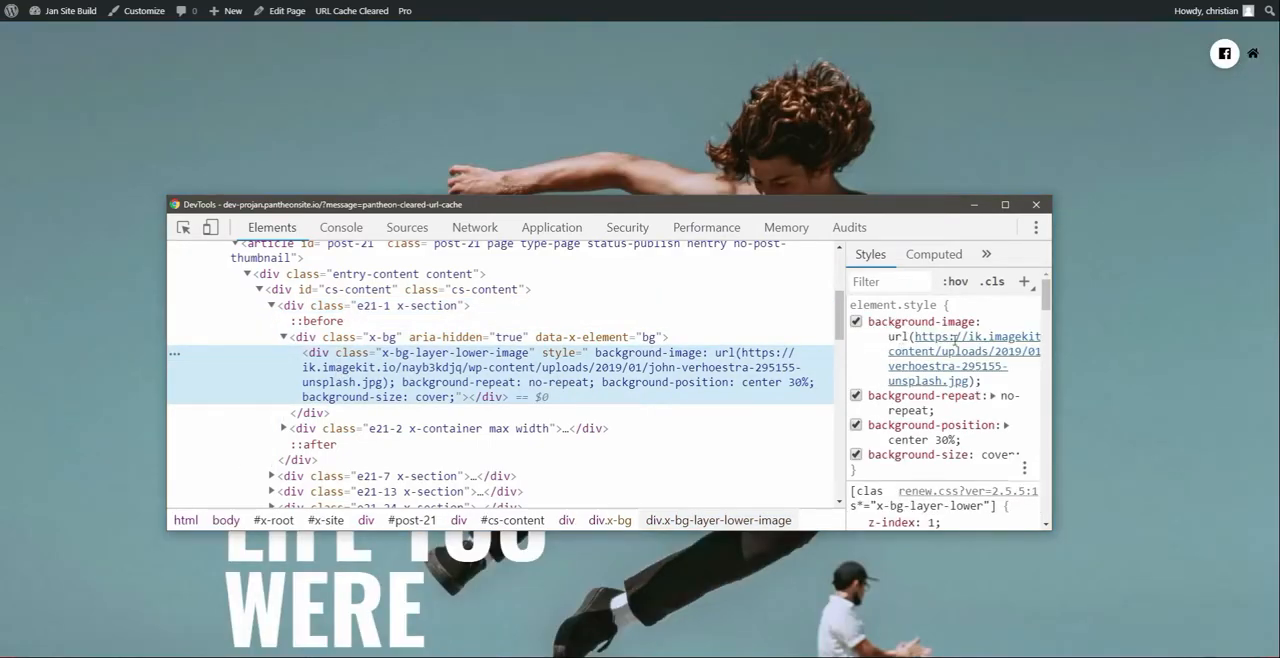
right_click(957, 347)
left_click(995, 355)
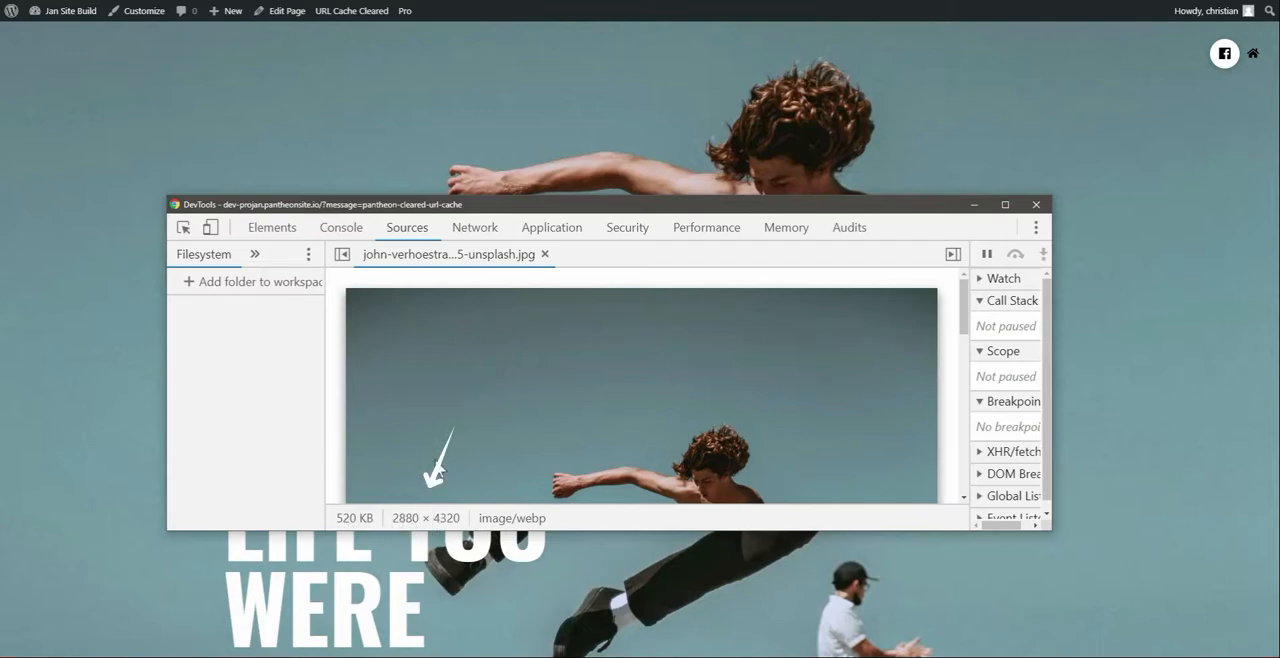
Examine the hero background image preview together with its file size, pixel dimensions and image format
scroll(490, 490, "down", 1)
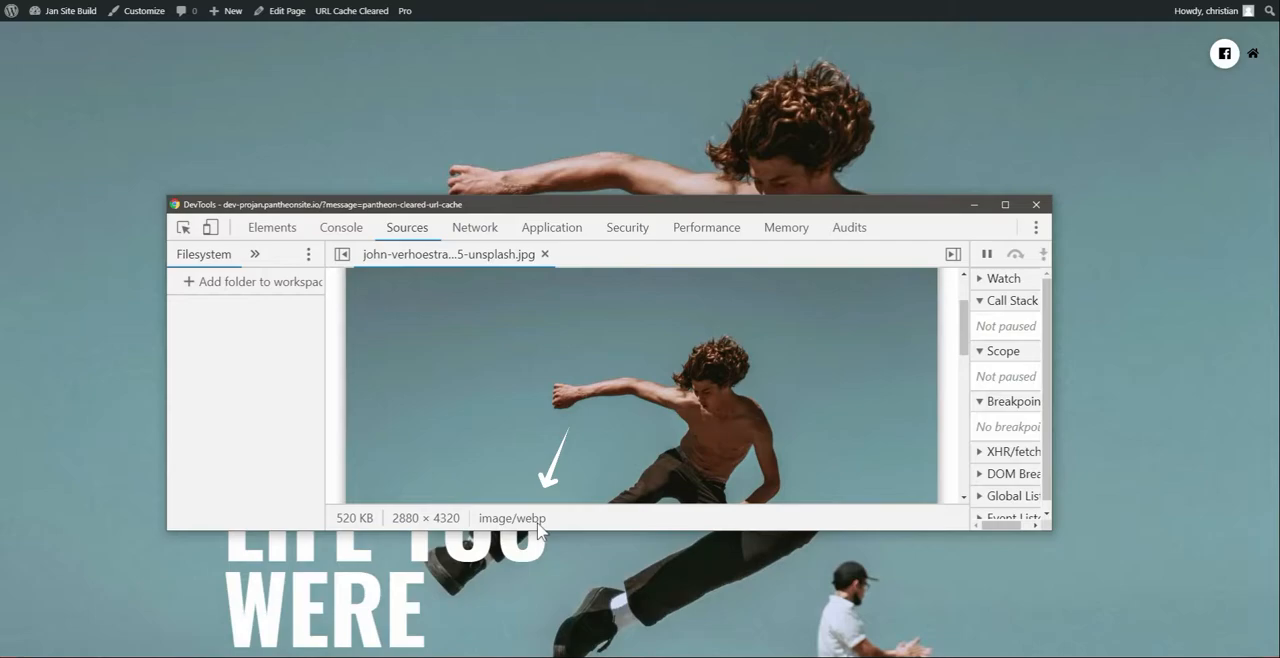
scroll(541, 477, "down", 1)
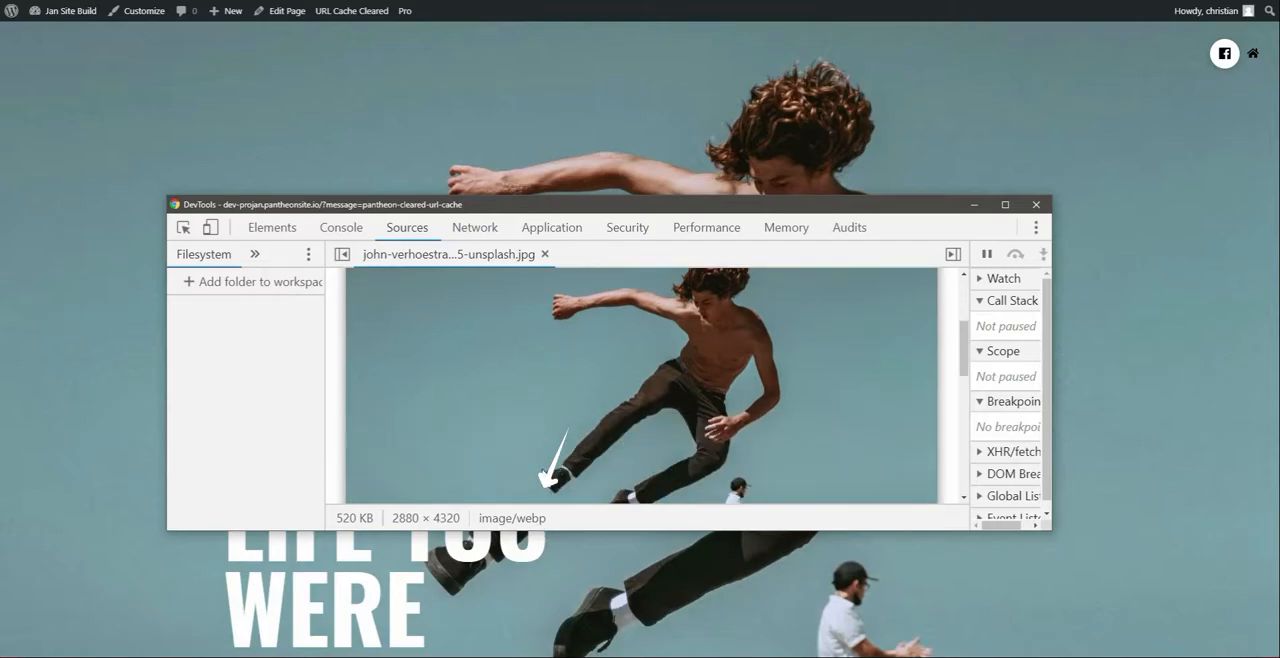
scroll(541, 477, "down", 1)
scroll(541, 477, "up", 2)
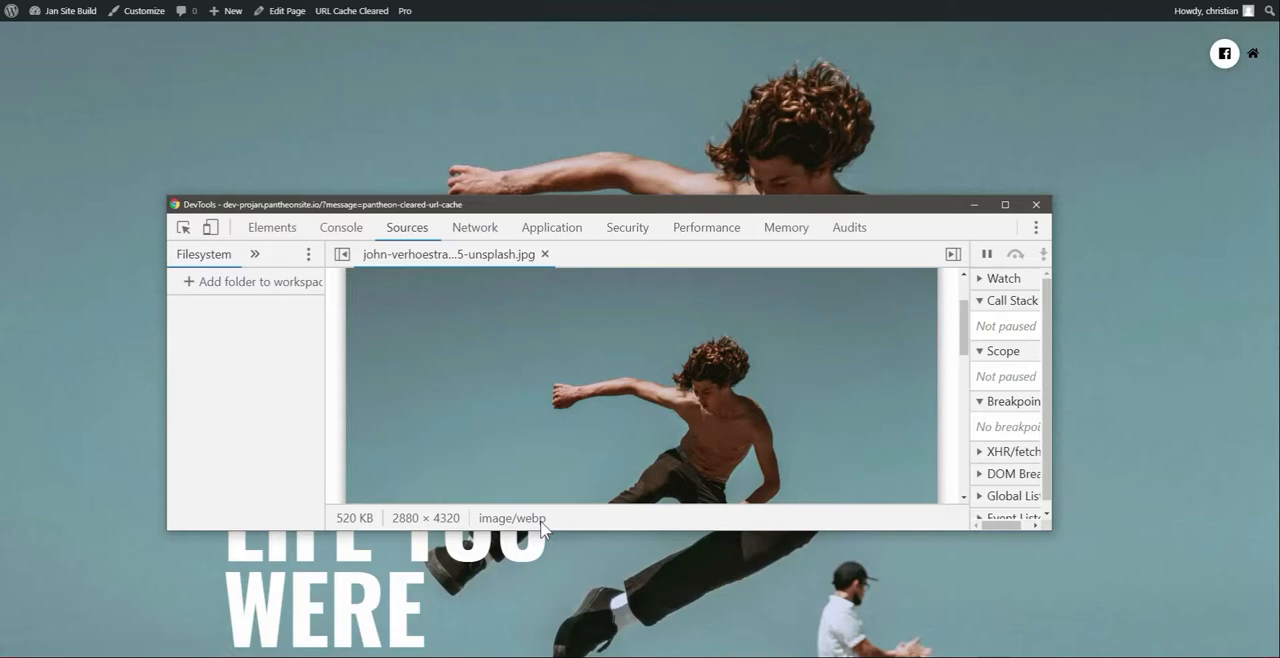
scroll(551, 472, "down", 2)
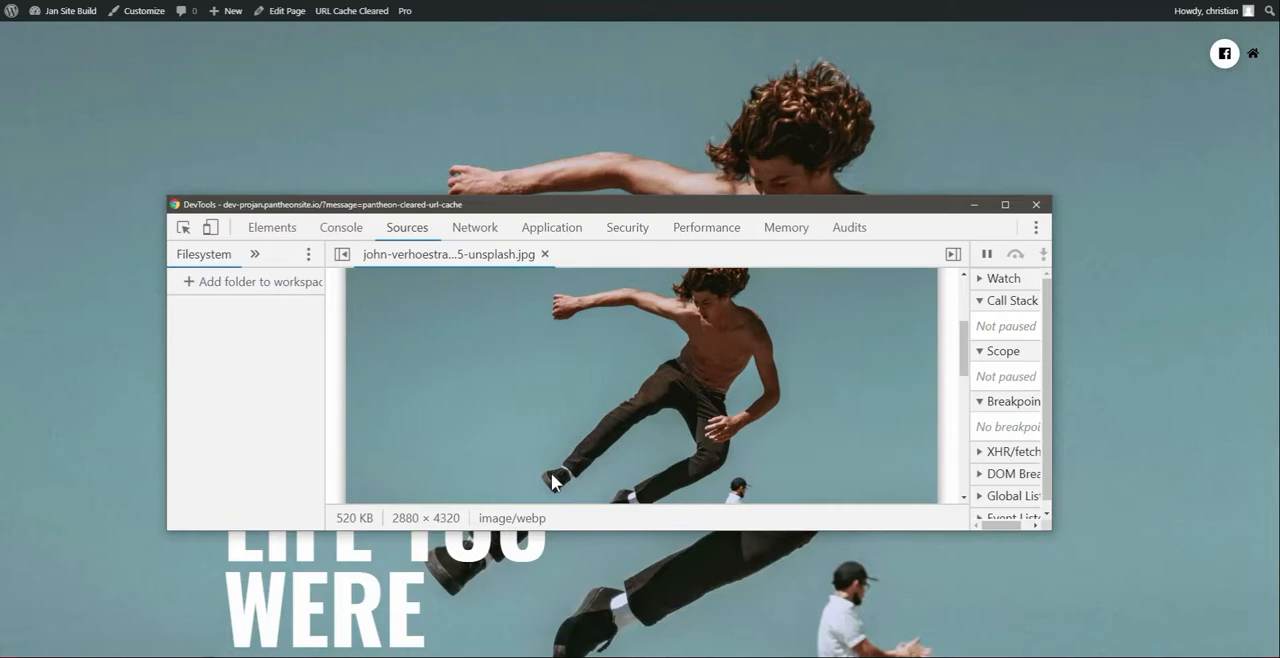
scroll(540, 490, "down", 10)
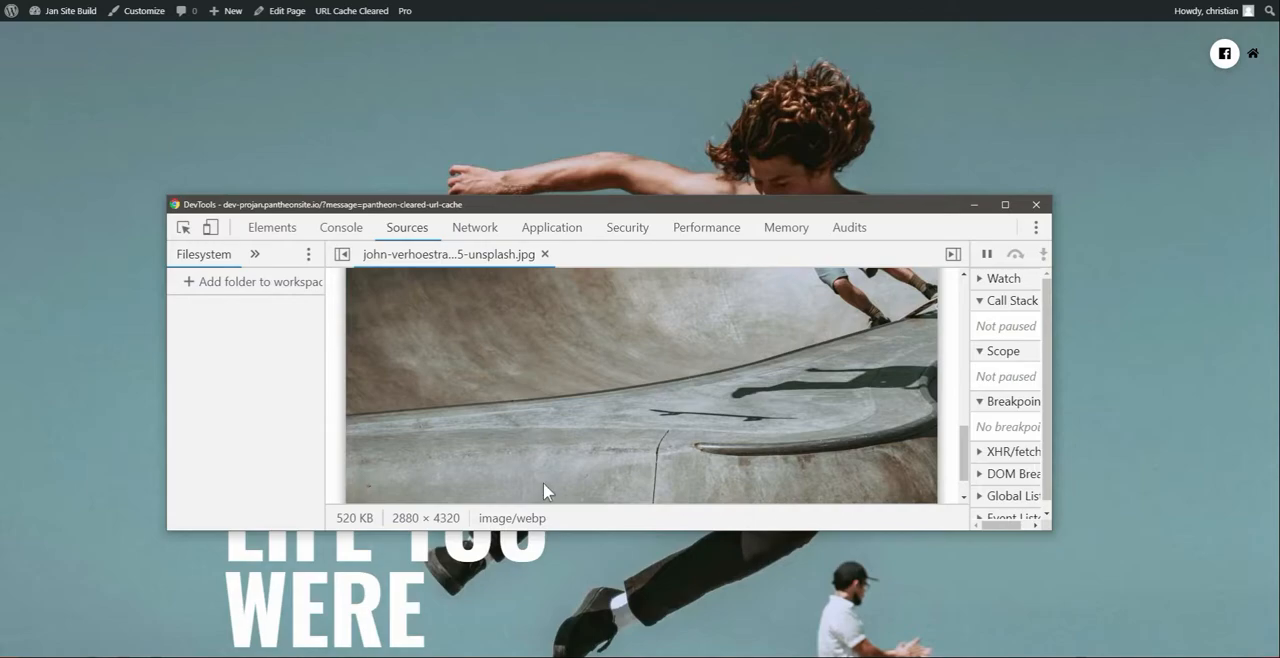
scroll(542, 492, "up", 8)
scroll(539, 504, "up", 1)
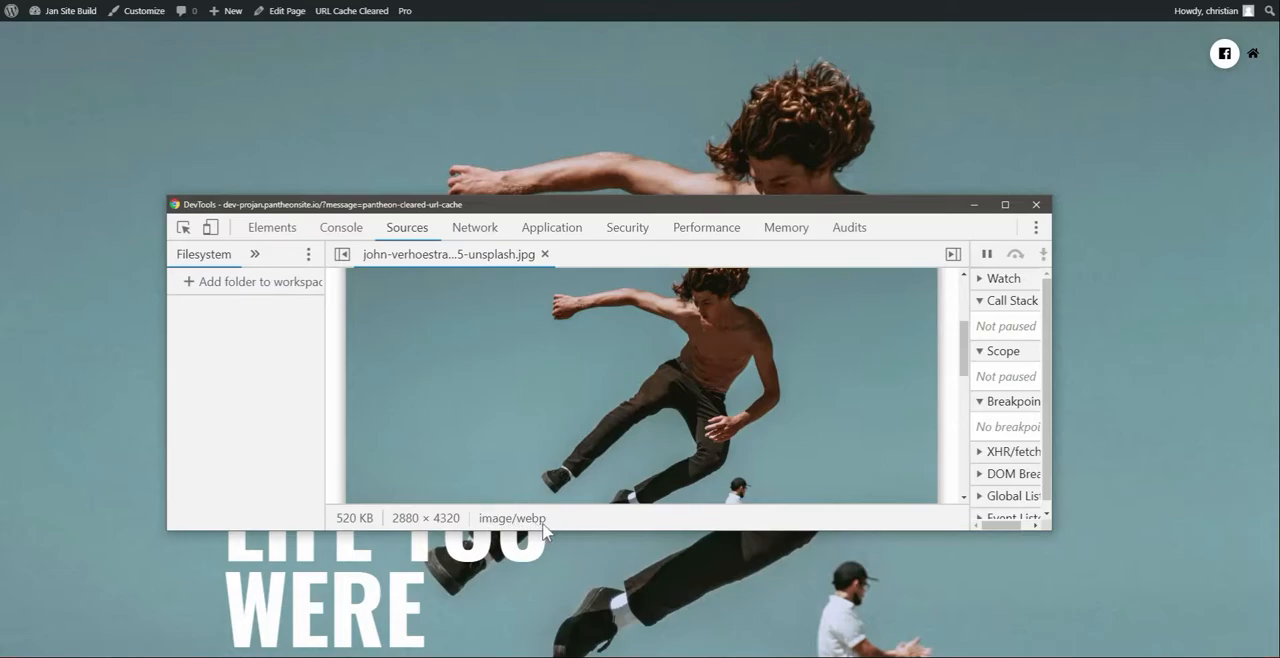
Inspect the source and dimensions of the Fam Photos image, and the markup of the "Read the story" skateboard banner
left_click(1044, 206)
scroll(825, 378, "down", 3)
scroll(820, 370, "down", 9)
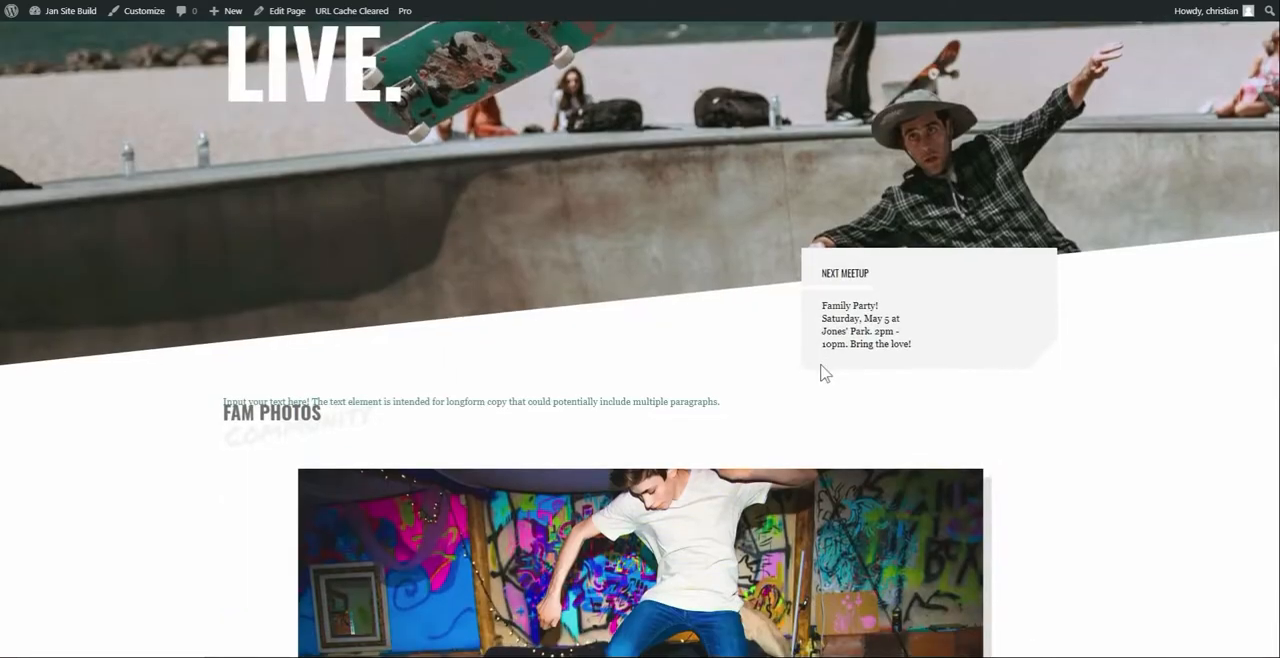
right_click(668, 204)
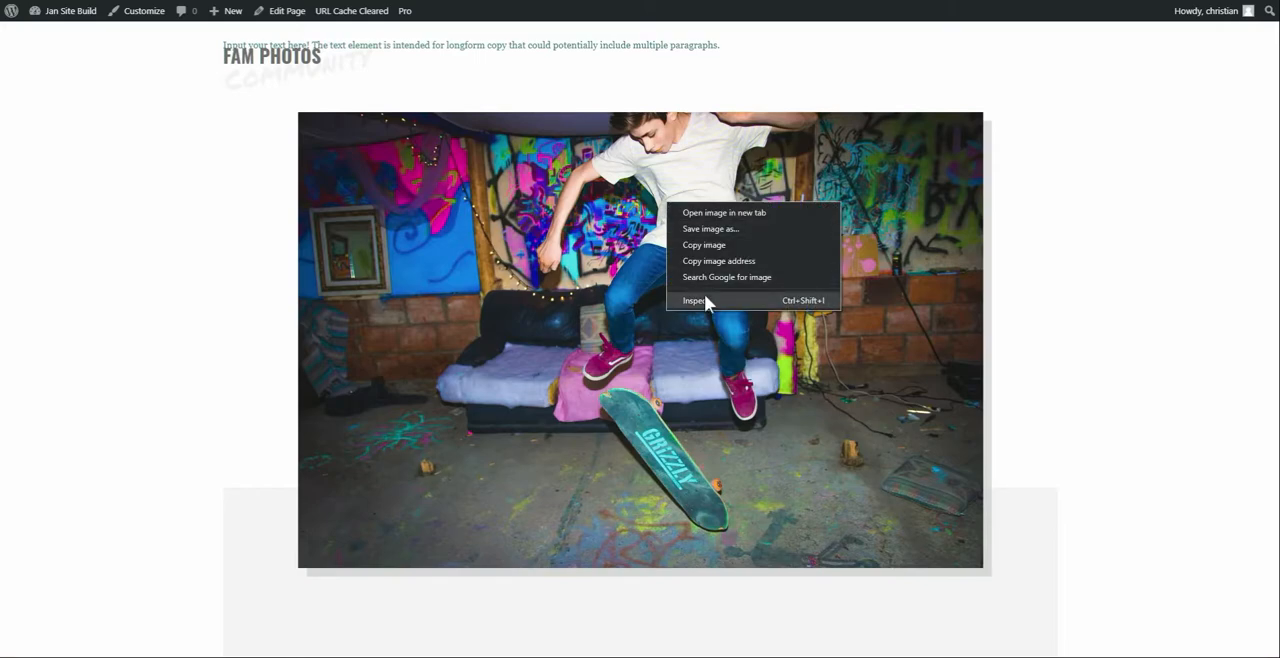
left_click(704, 299)
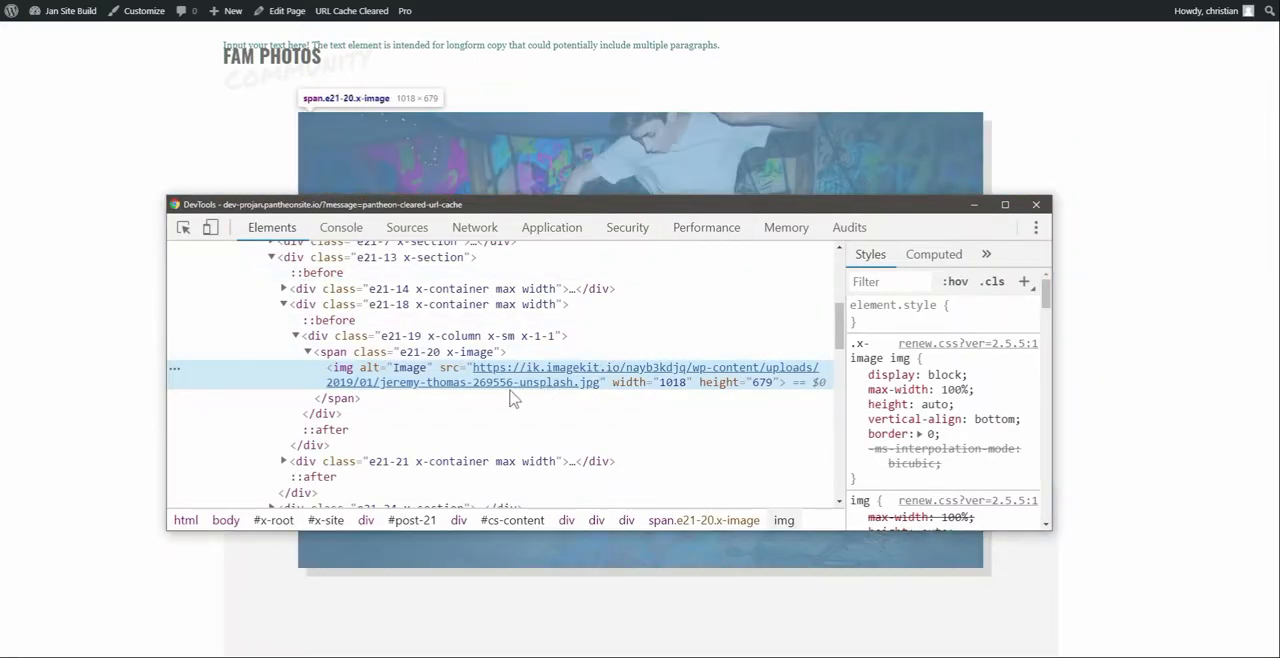
mouse_move(515, 384)
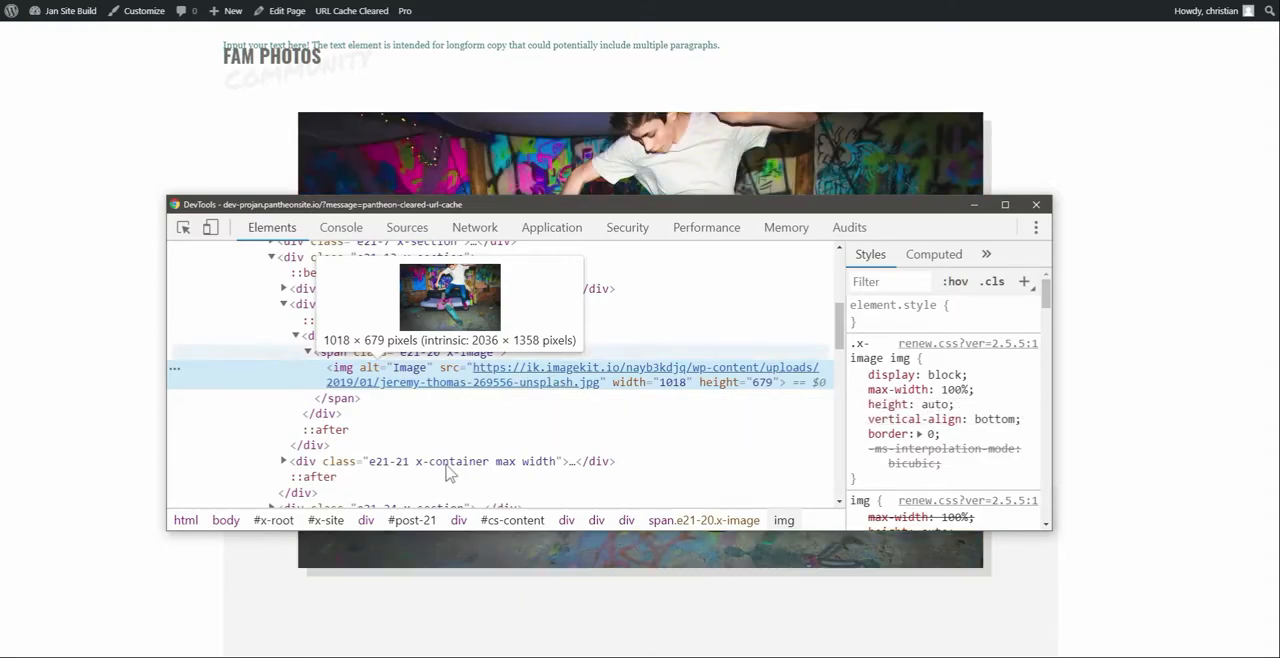
scroll(449, 463, "down", 4)
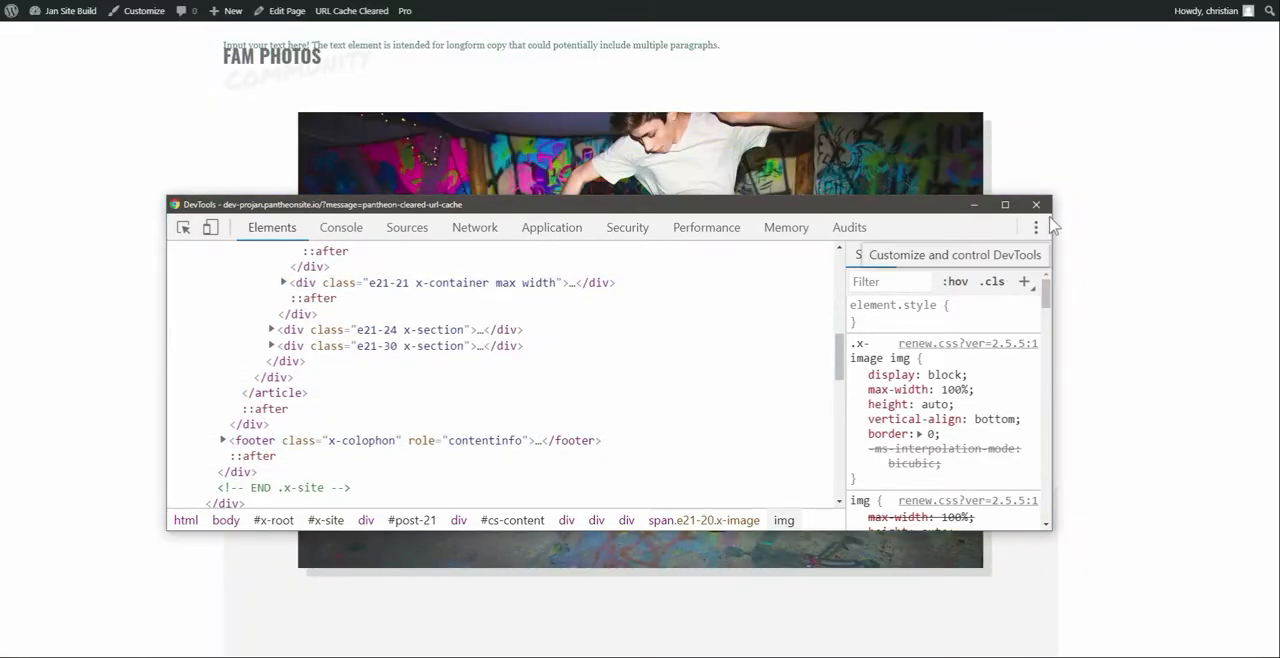
left_click(1036, 227)
left_click(1040, 206)
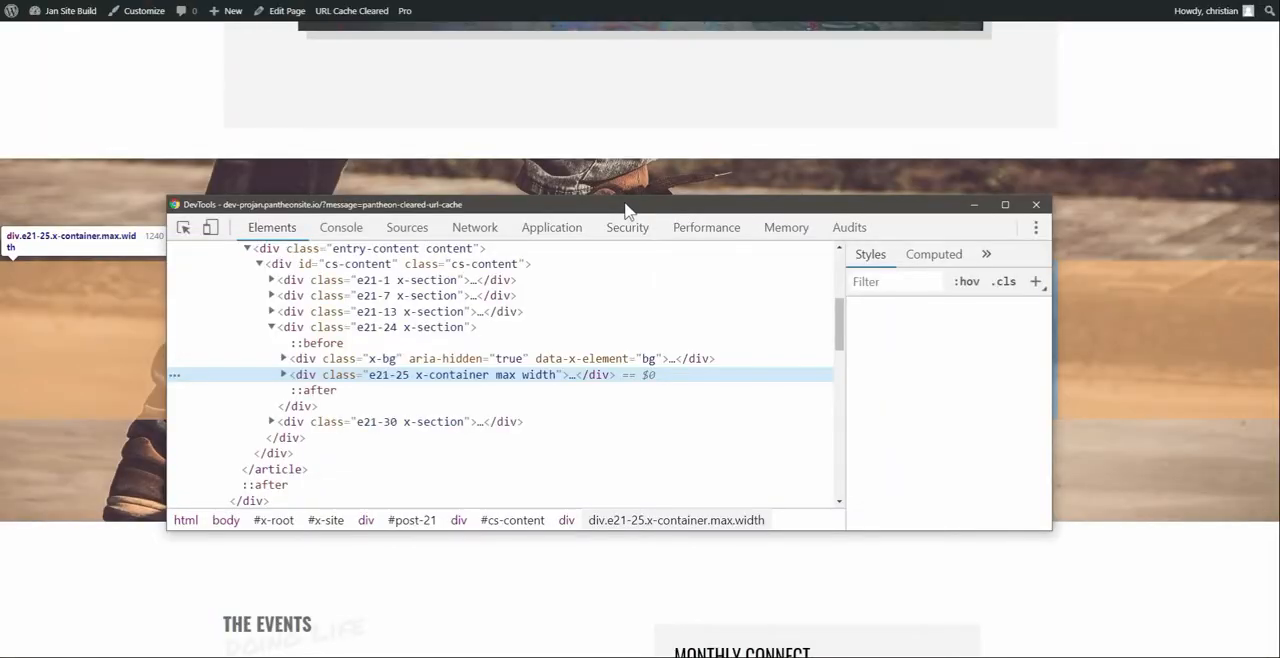
left_click_drag(627, 210, 642, 193)
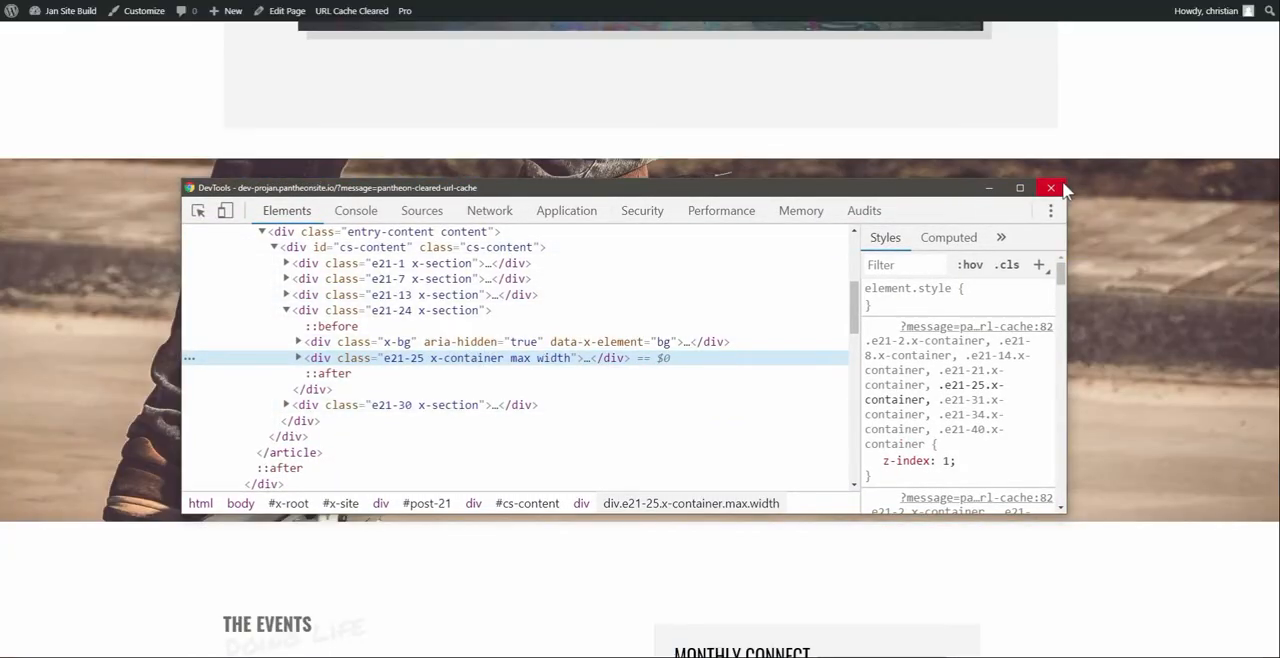
left_click(1051, 188)
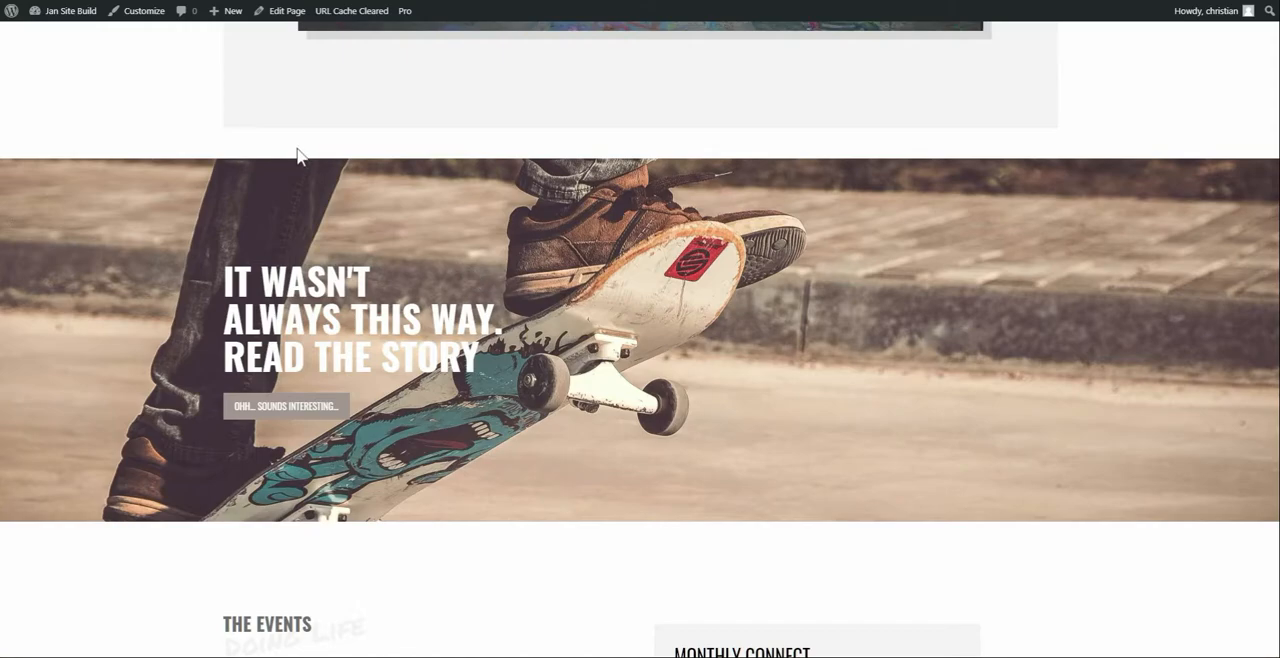
Return to the installed plugins list and deactivate ImageKit
left_click(90, 2)
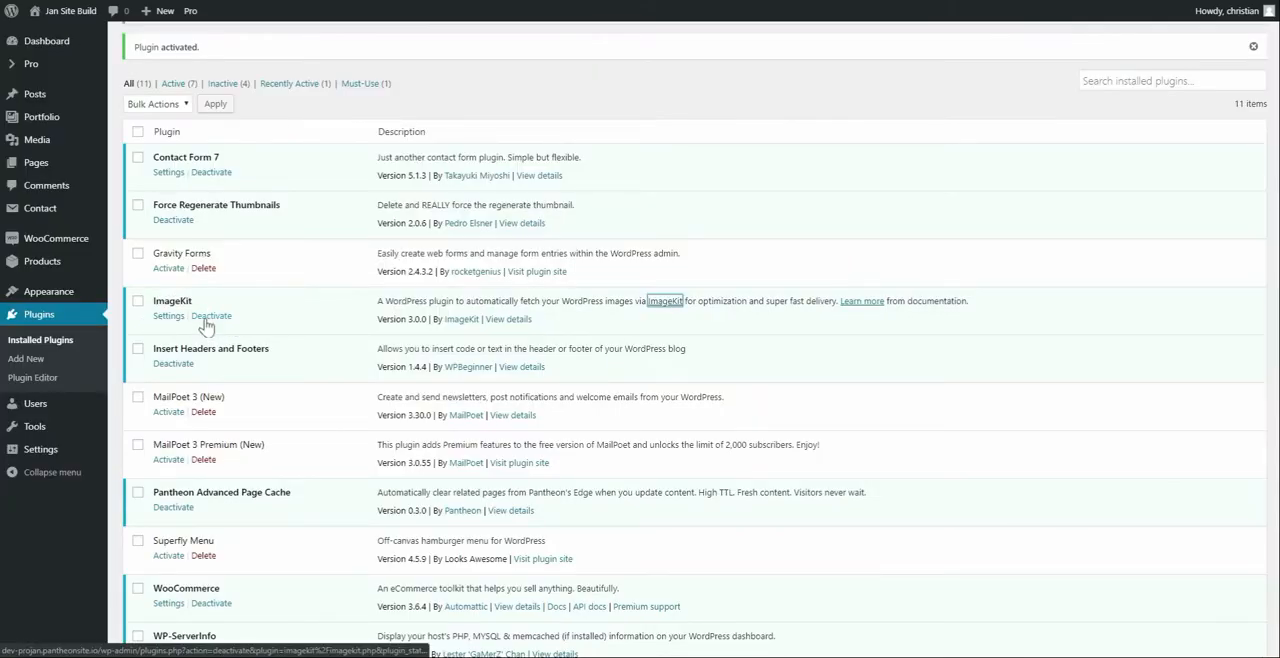
left_click(208, 318)
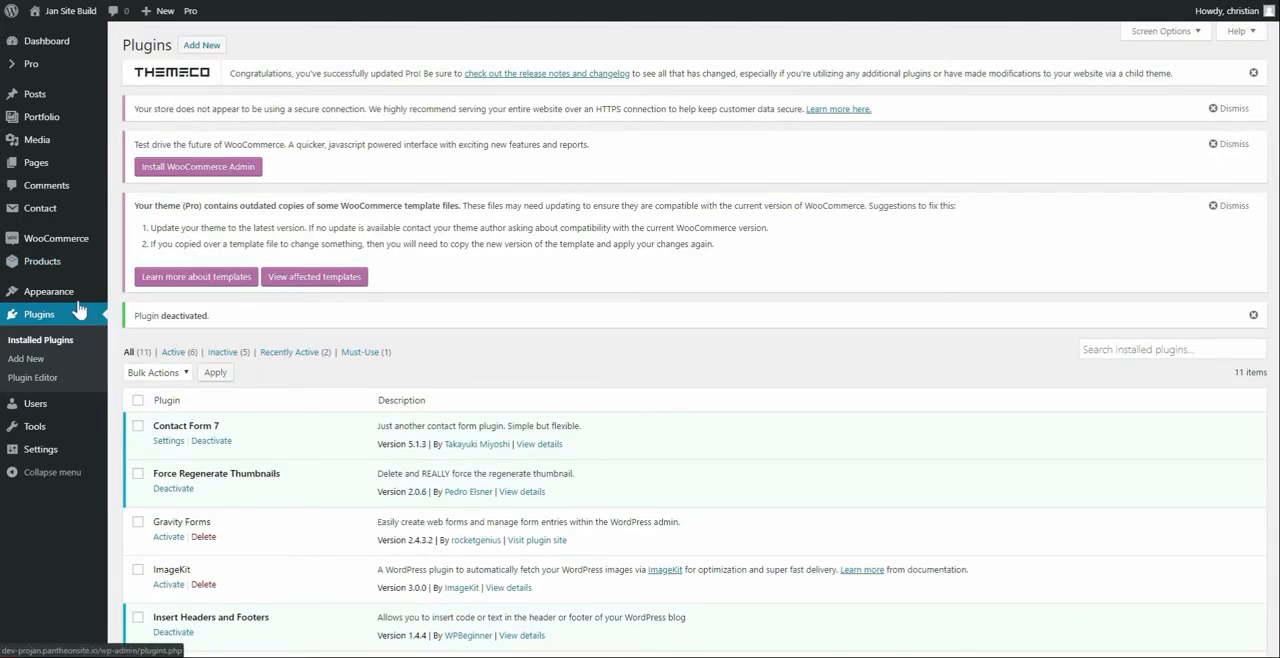
Find ShortPixel Adaptive Images by searching new plugins for "adaptive image", and install and activate it
mouse_move(82, 296)
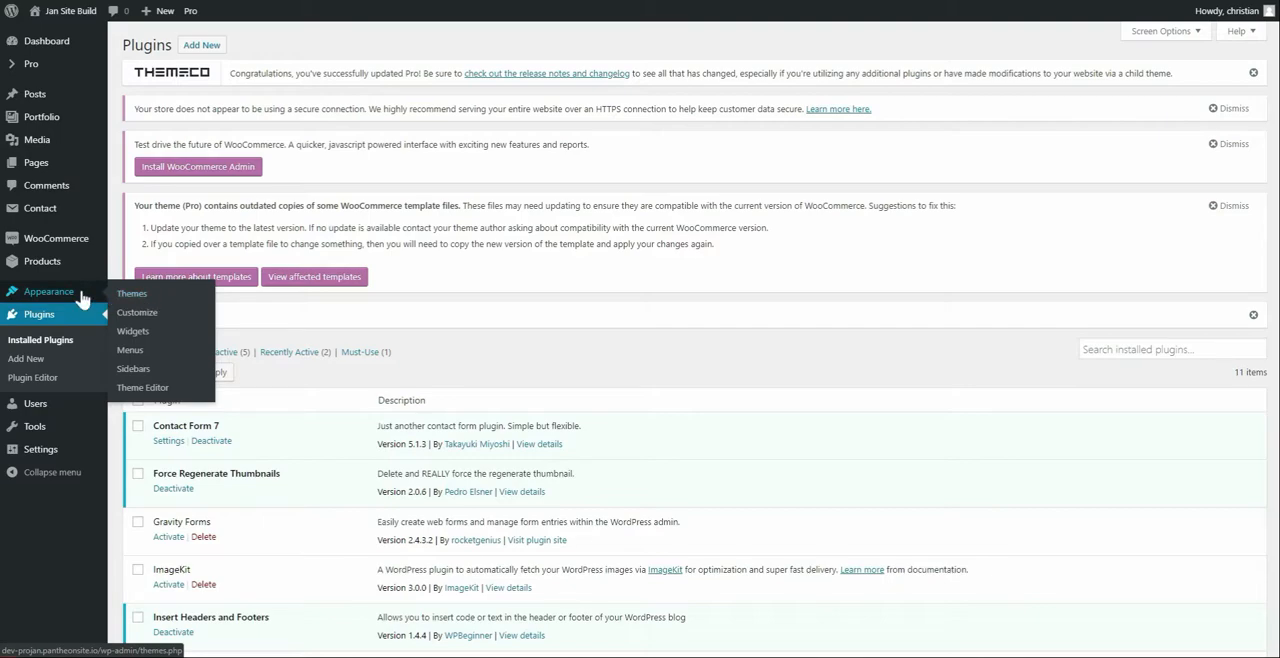
left_click(58, 362)
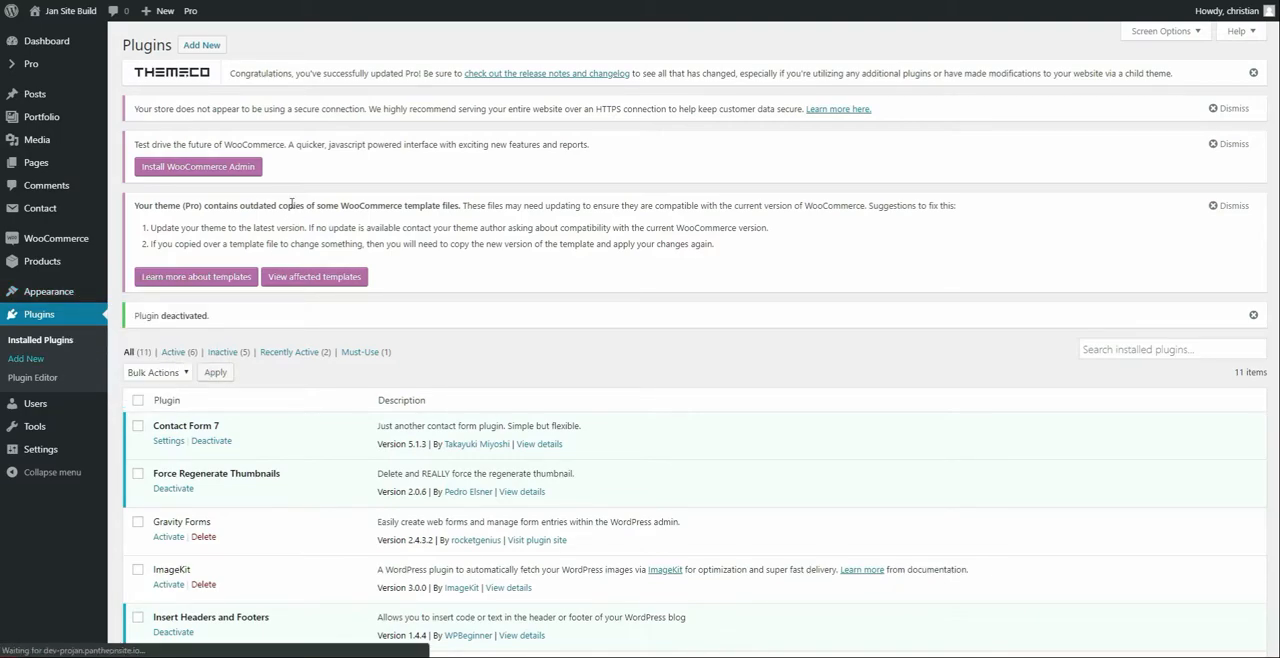
left_click(1117, 121)
type("adaptive image")
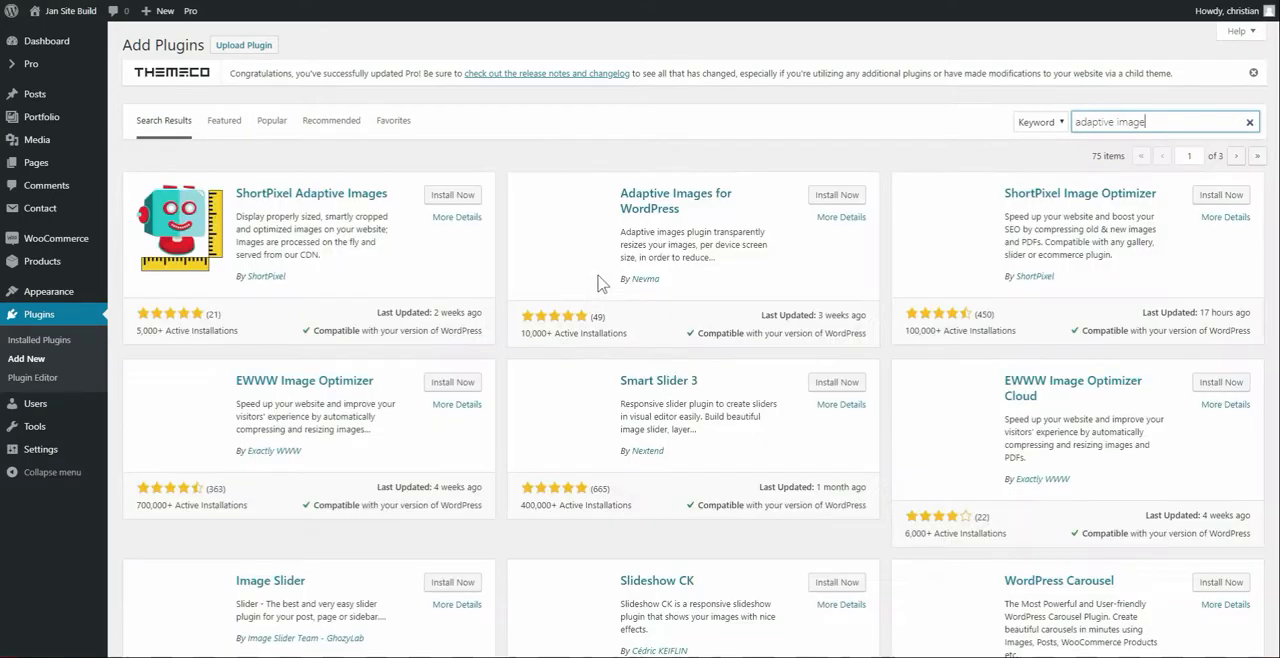
left_click(449, 198)
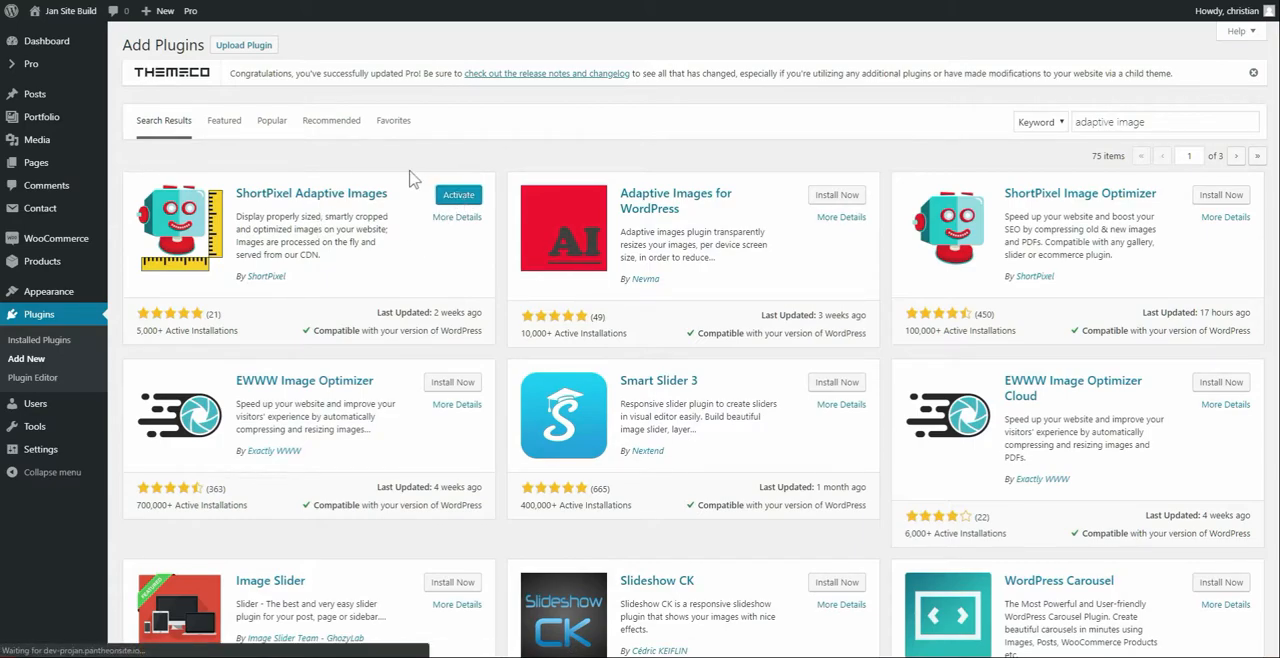
left_click(456, 195)
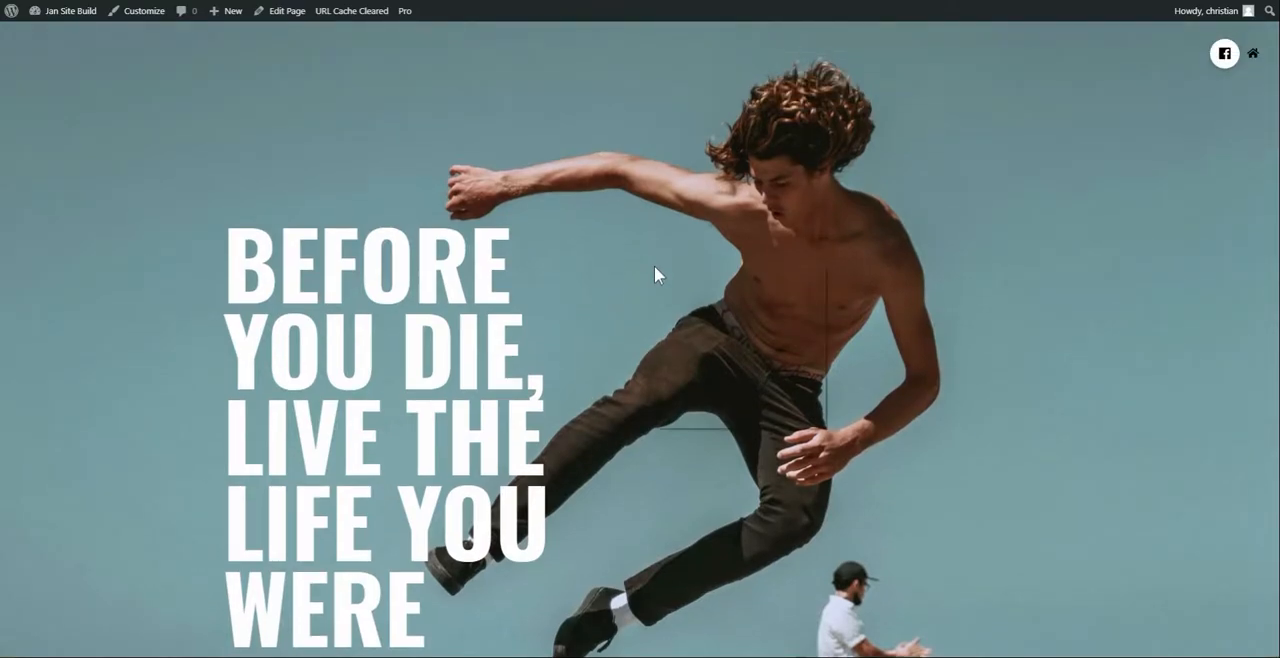
Inspect the source URL of the hero section's background image layer on the front page
right_click(654, 265)
left_click(698, 418)
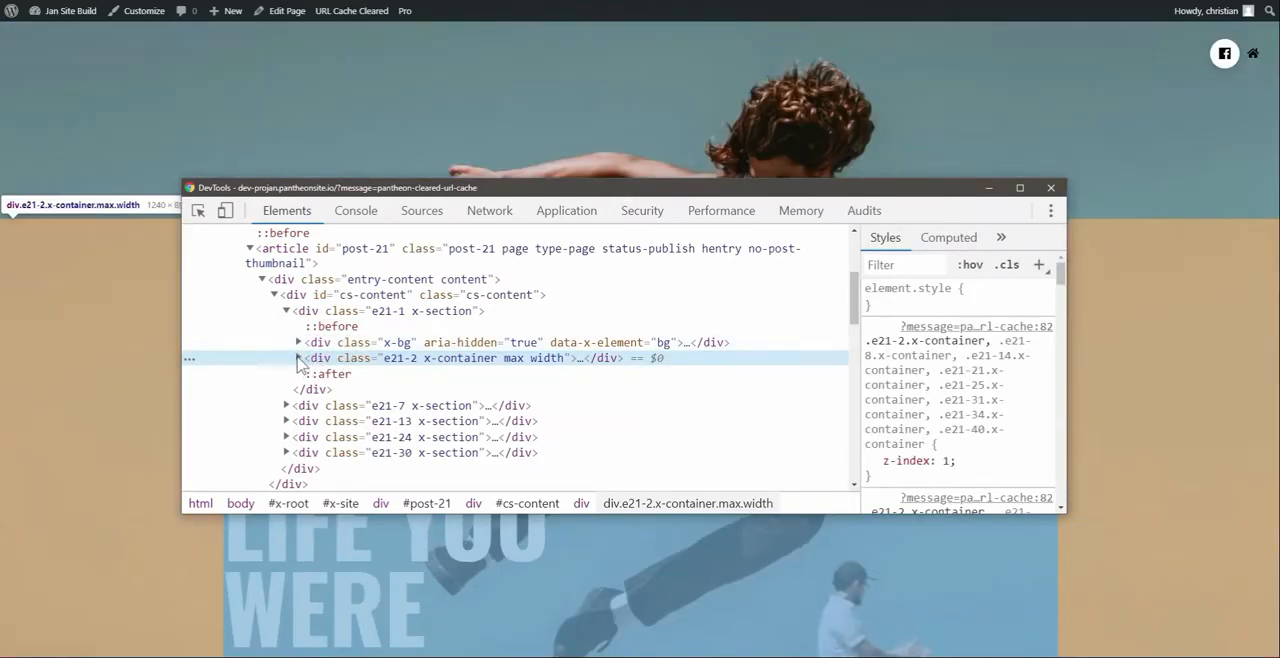
left_click(298, 343)
left_click(381, 356)
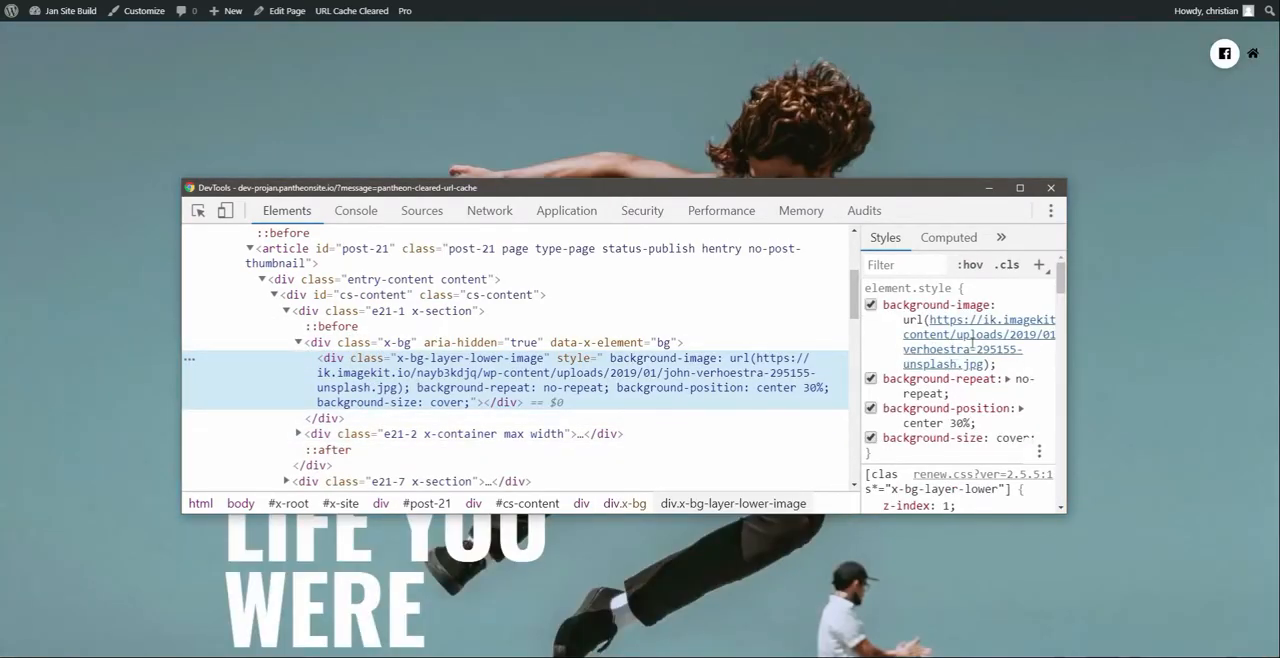
Clear the page's URL cache and reveal the hero background image's ShortPixel CDN link in the Application panel
left_click(333, 12)
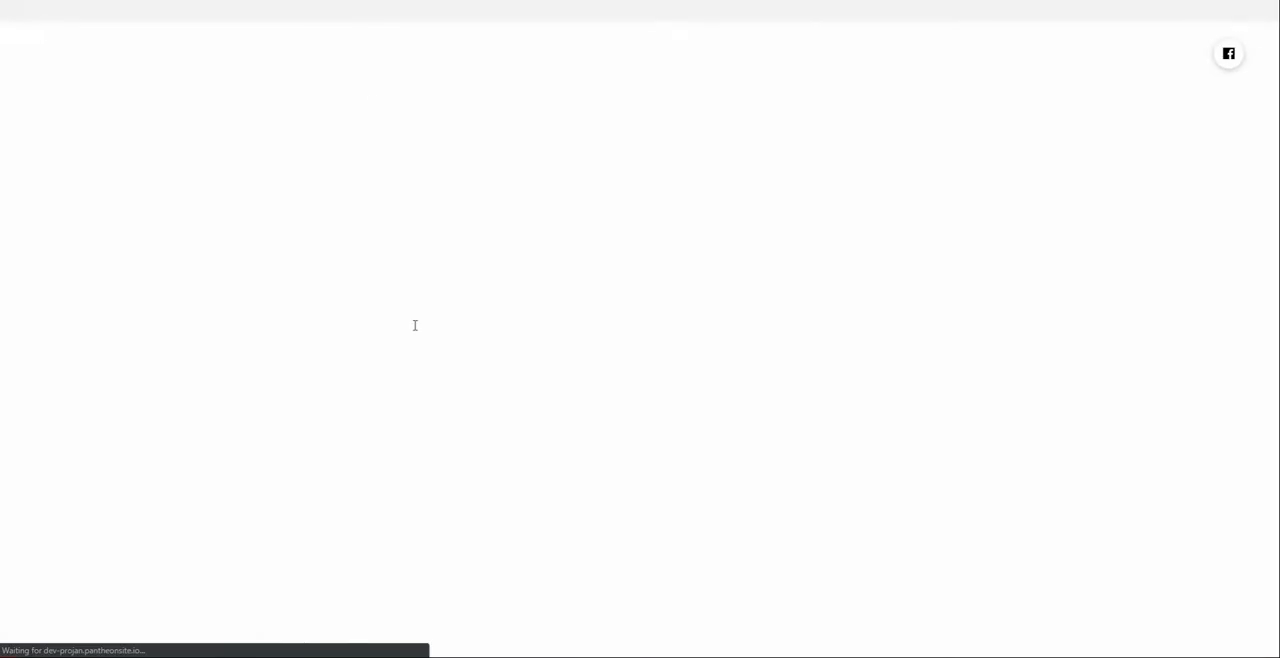
key("alt+Tab")
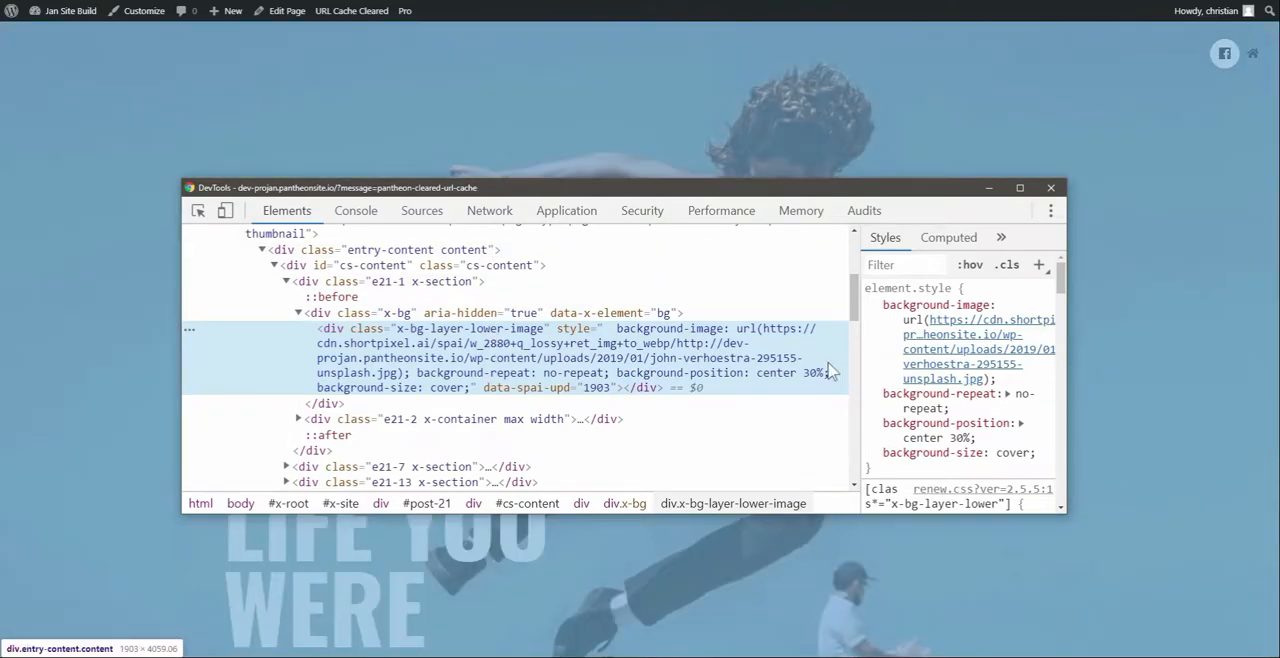
right_click(916, 357)
left_click(939, 363)
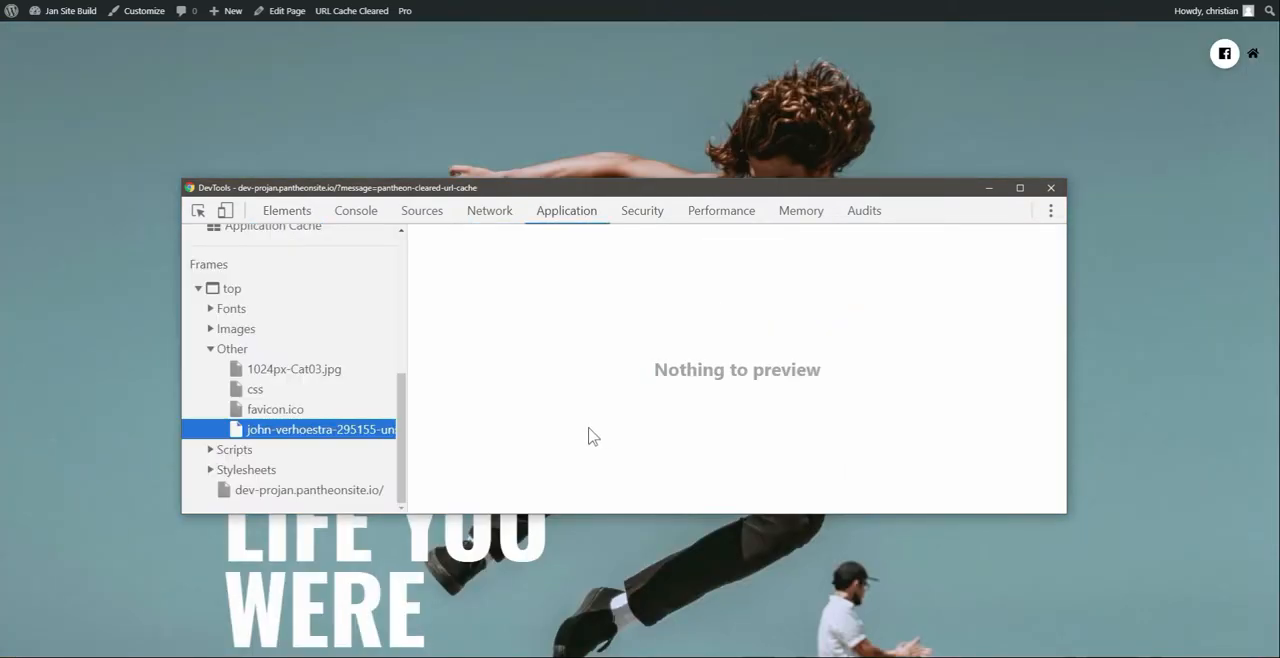
left_click(287, 211)
right_click(974, 344)
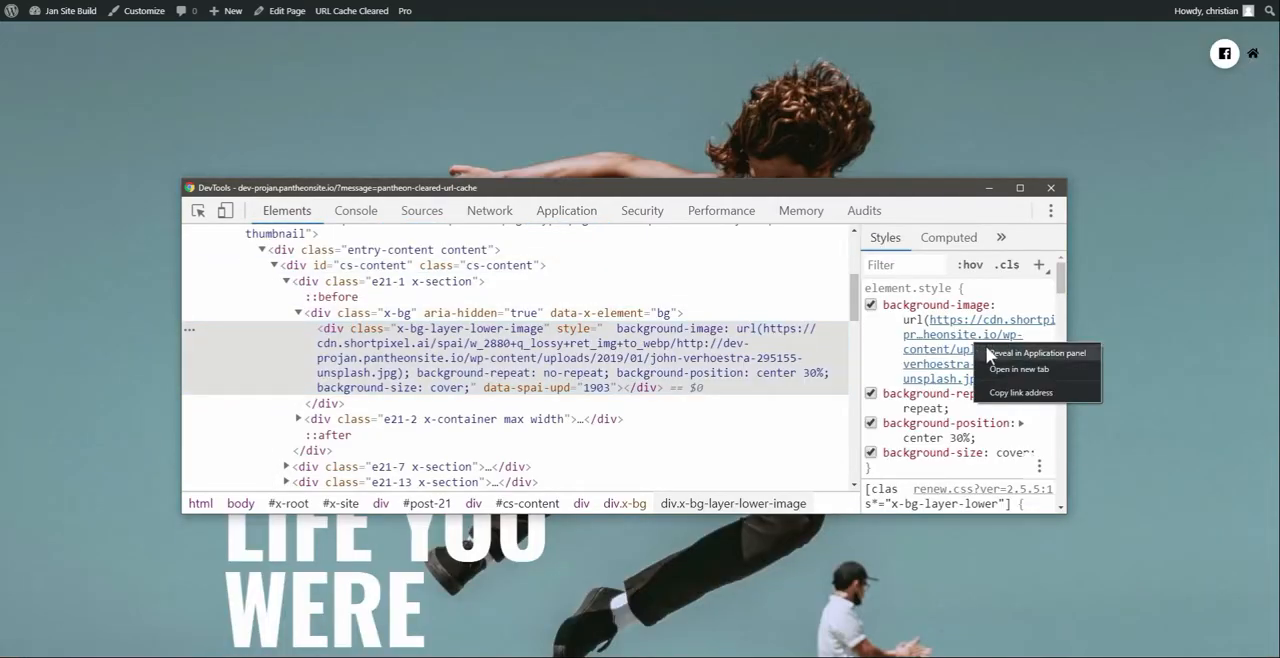
left_click(990, 352)
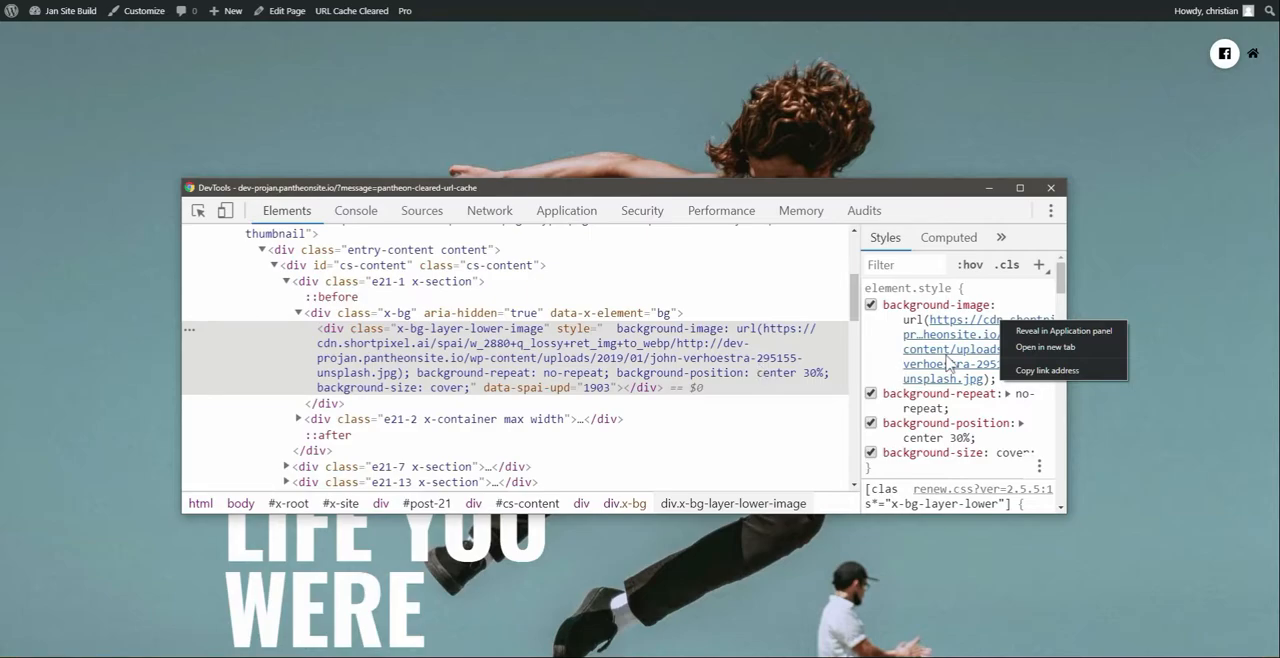
Dismiss the link options and examine how the Fam Photos section's image loads while moving through the front page
left_click(678, 586)
scroll(694, 491, "down", 10)
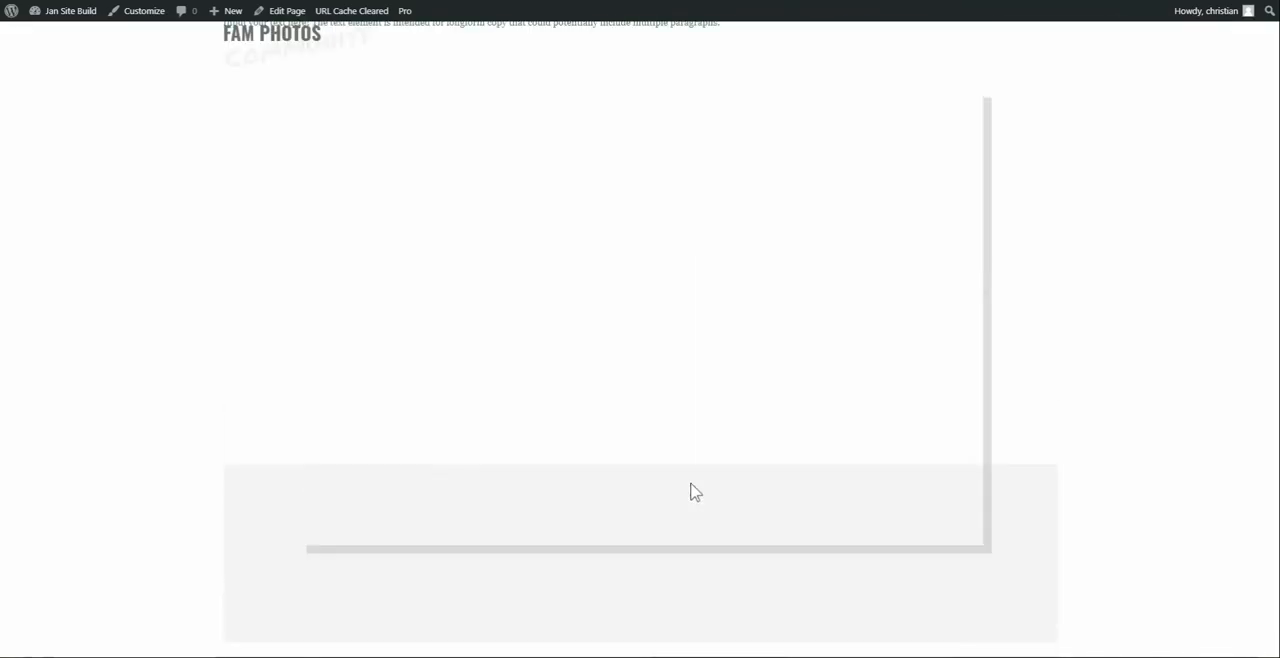
scroll(683, 461, "up", 9)
scroll(683, 461, "down", 7)
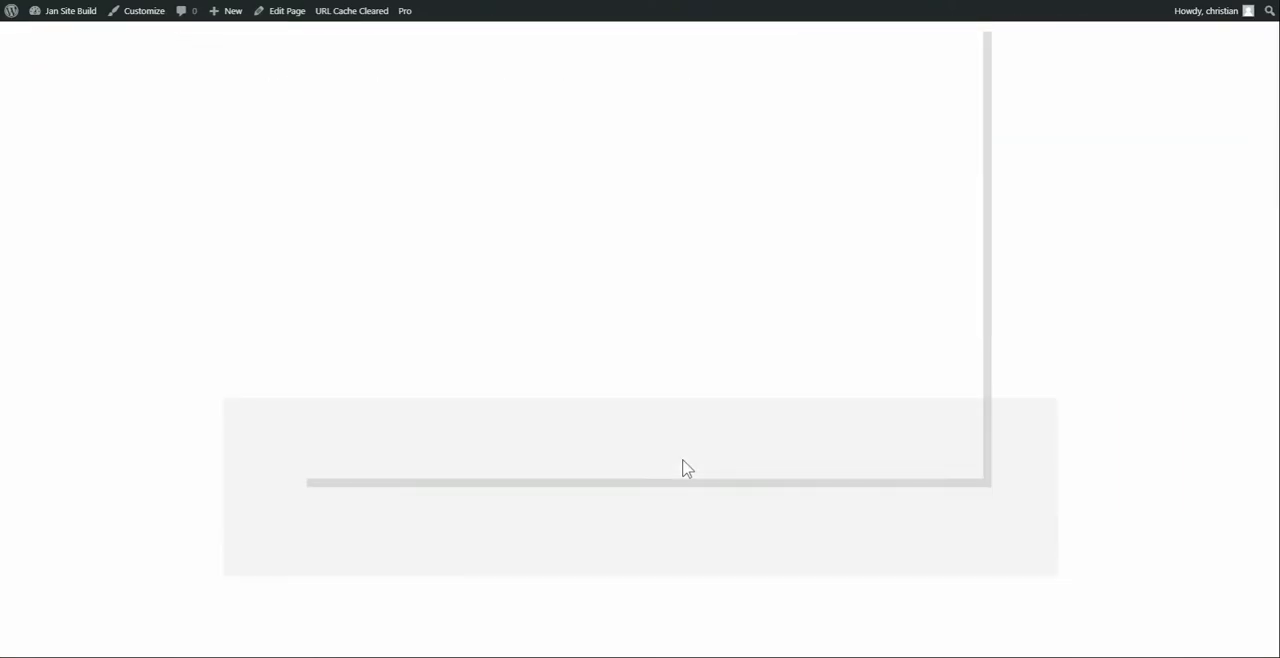
scroll(686, 469, "up", 3)
scroll(686, 469, "down", 2)
scroll(686, 469, "up", 2)
scroll(684, 468, "down", 1)
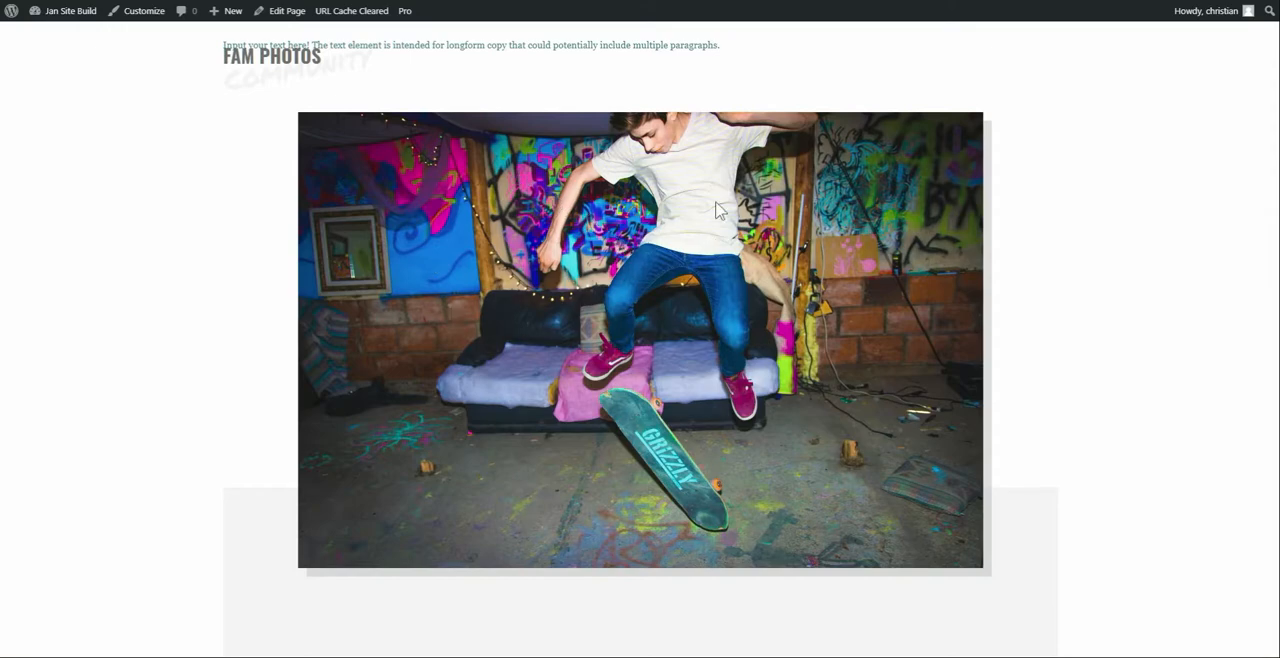
Inspect the source URL of the Fam Photos skateboarder image and look over the installed plugins list
right_click(483, 169)
left_click(511, 265)
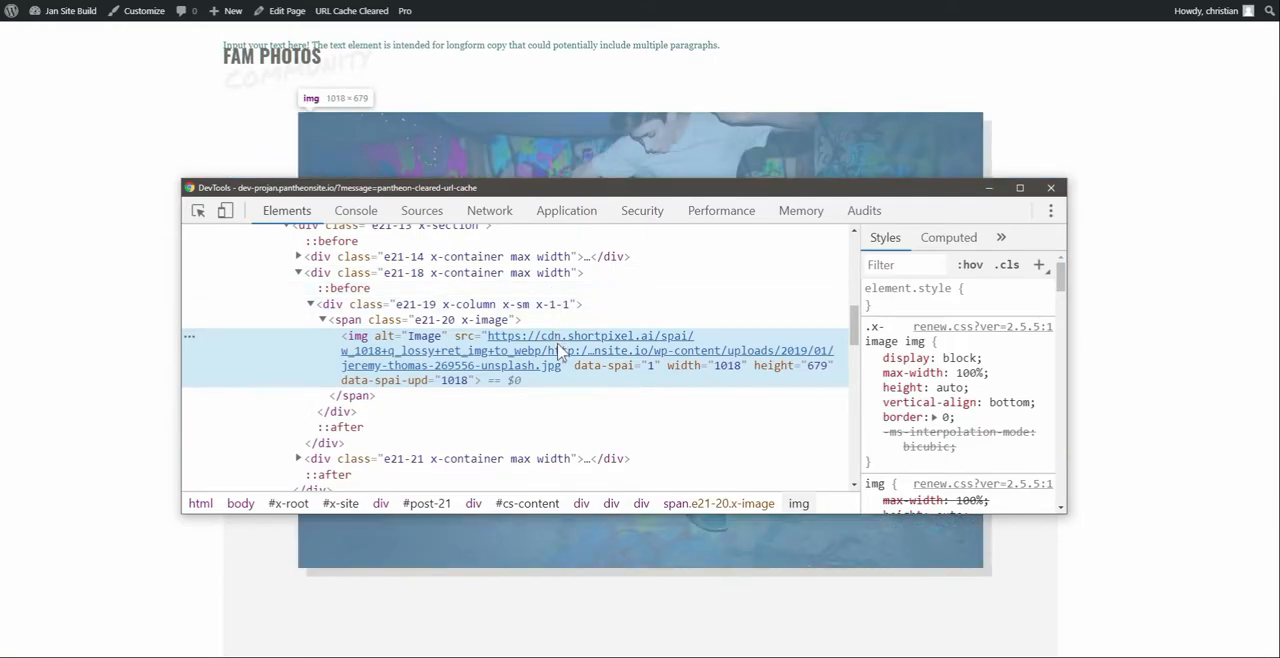
key("F12")
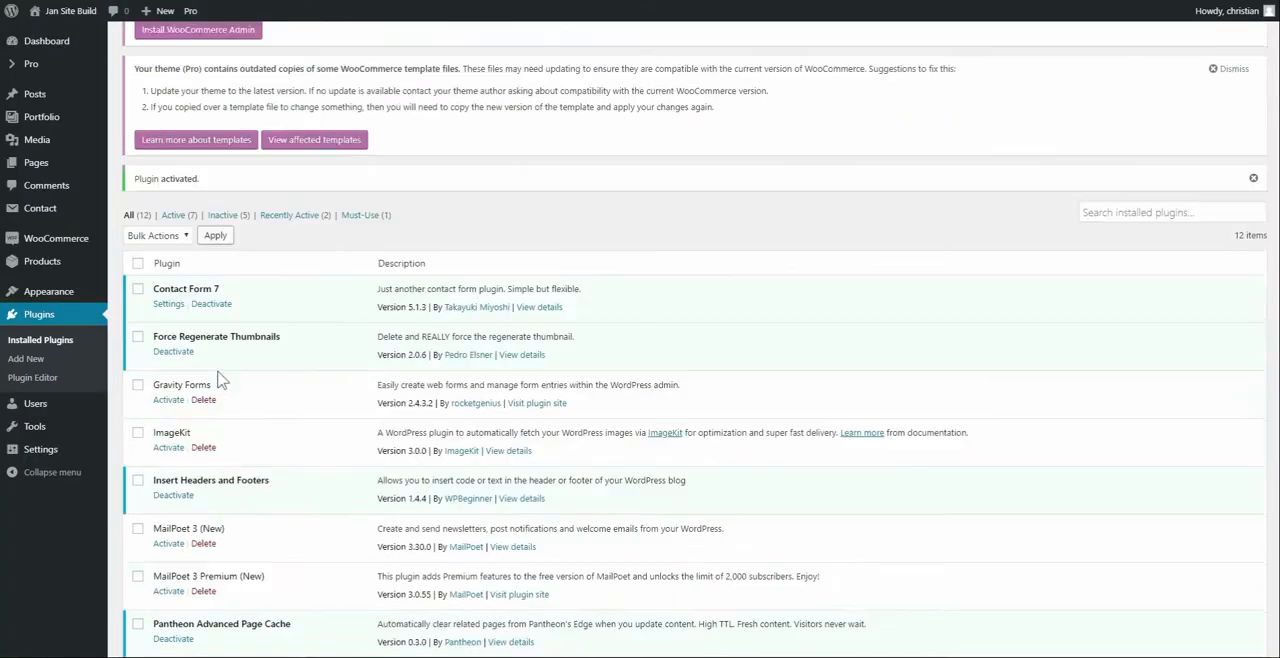
scroll(220, 380, "down", 3)
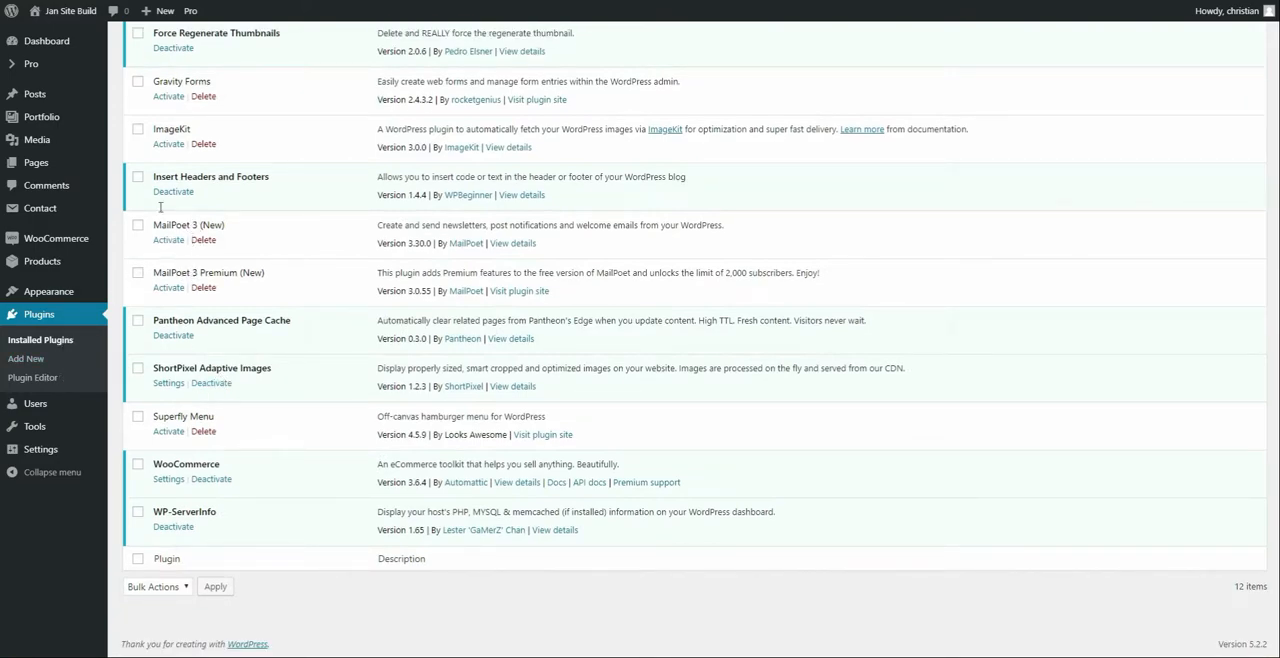
left_click(64, 0)
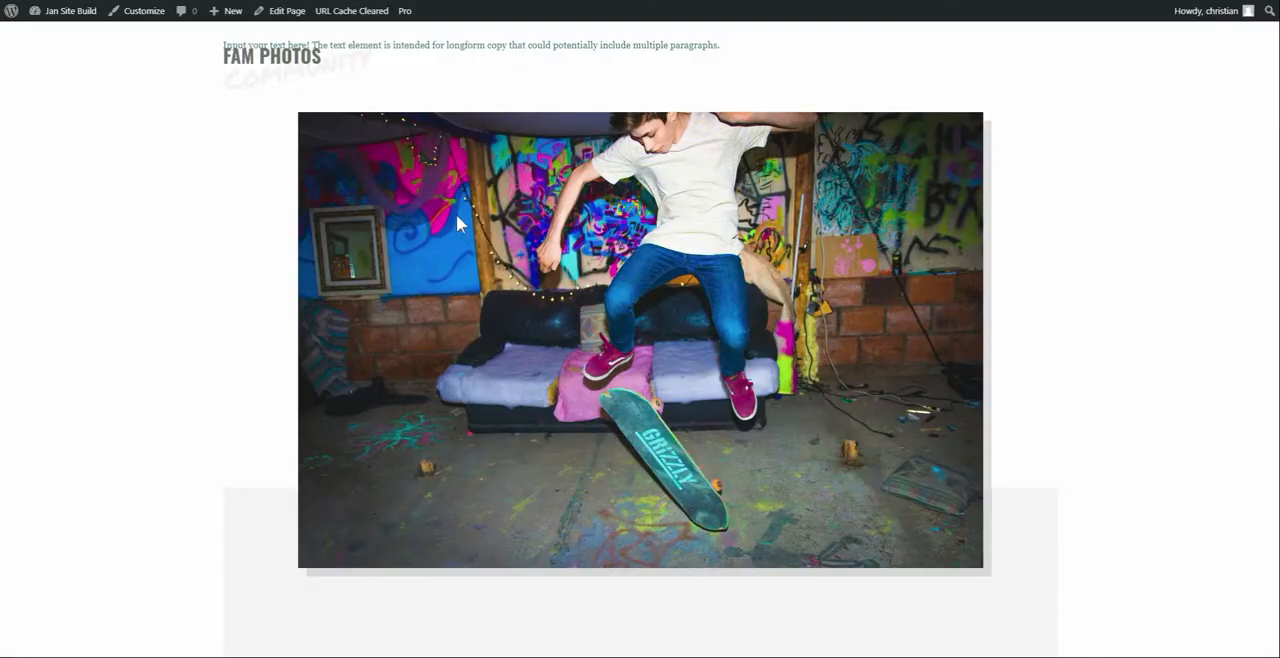
Inspect the Fam Photos image again and reveal its ShortPixel CDN link in the Application panel, returning to the element markup
right_click(457, 216)
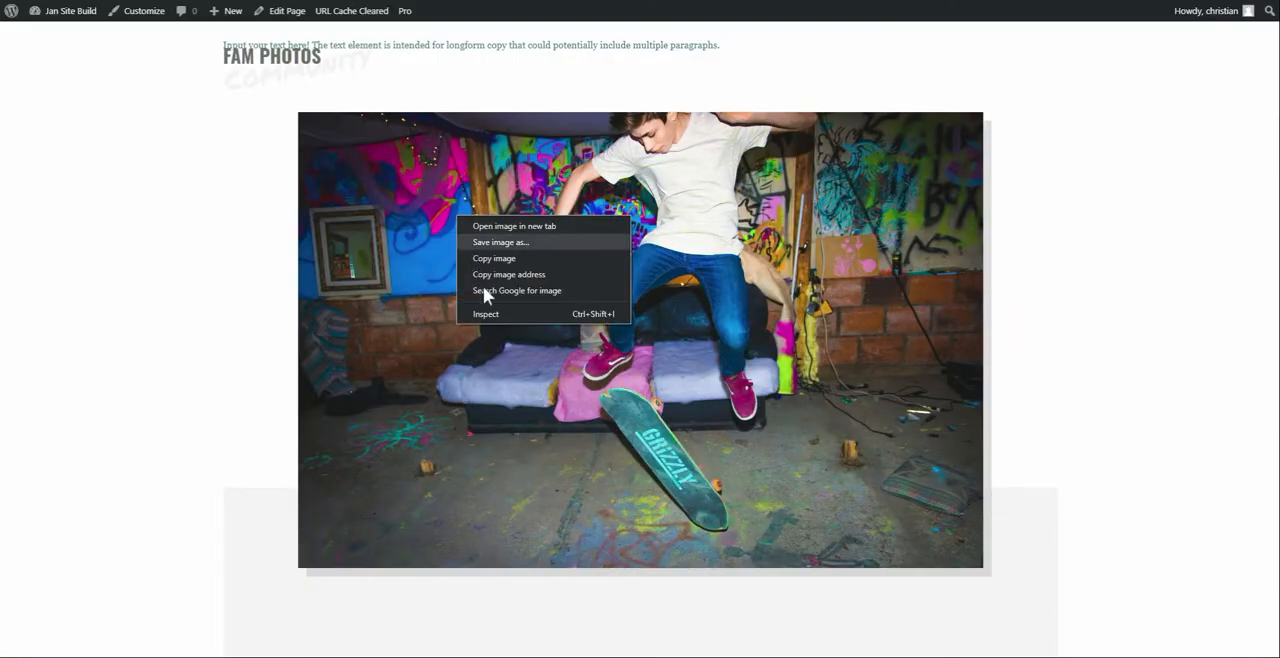
left_click(497, 314)
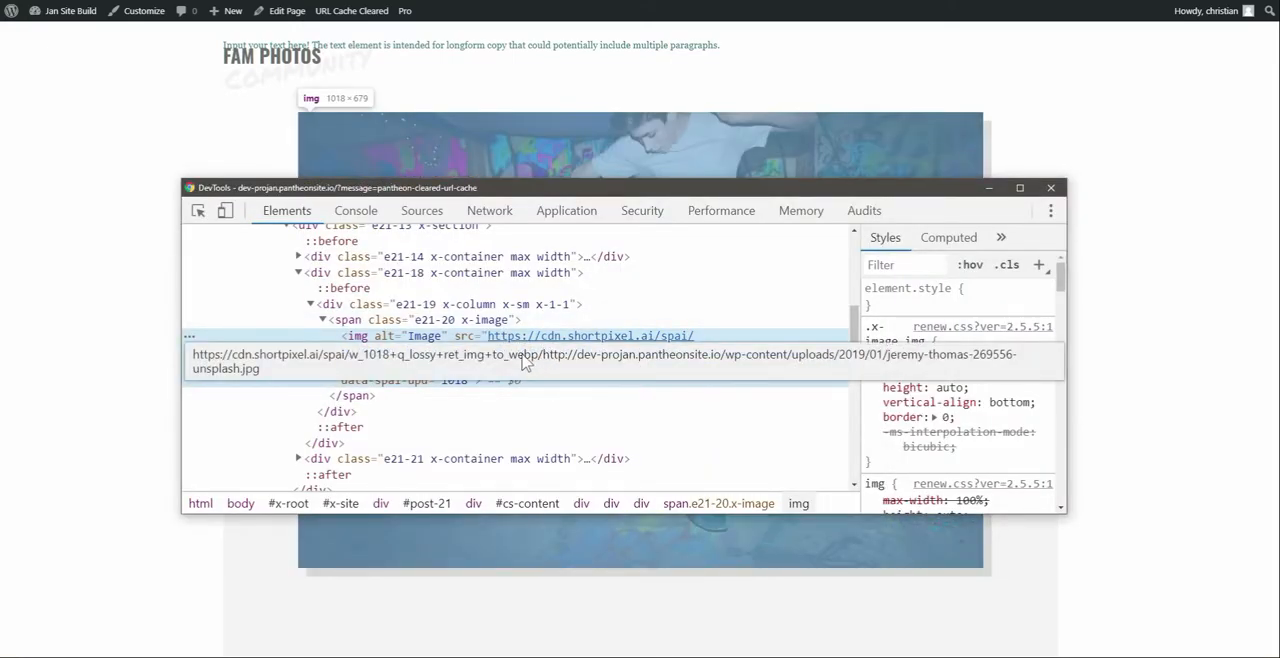
right_click(577, 341)
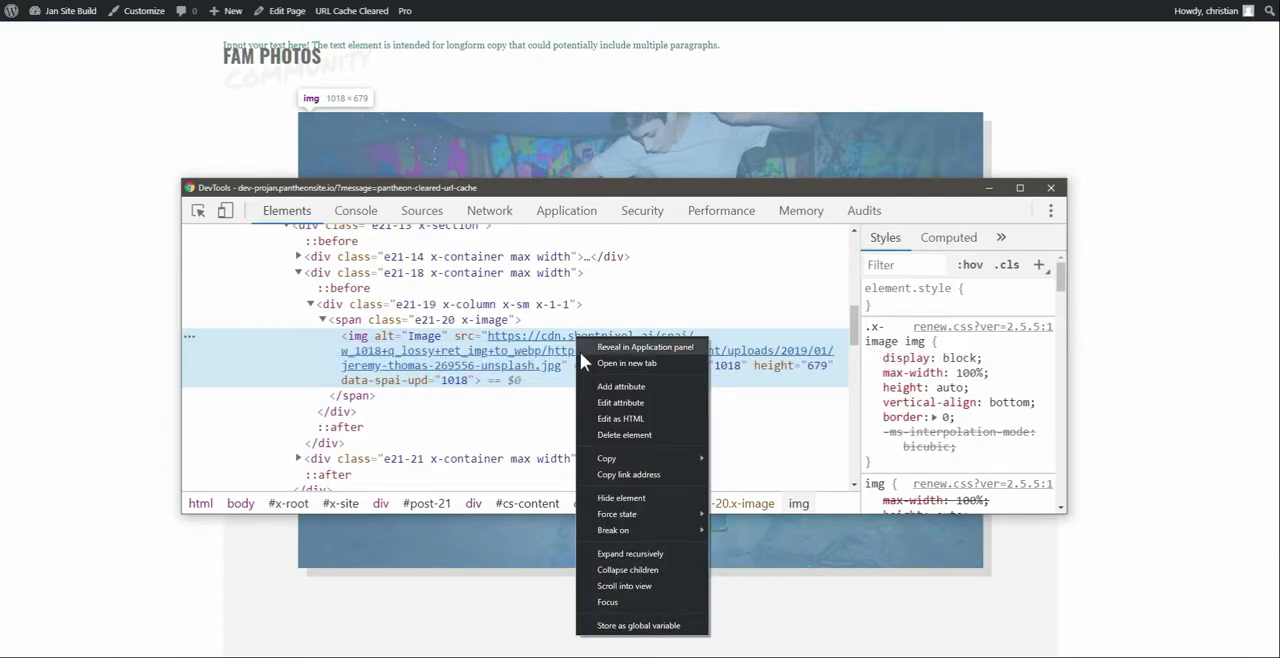
left_click(581, 350)
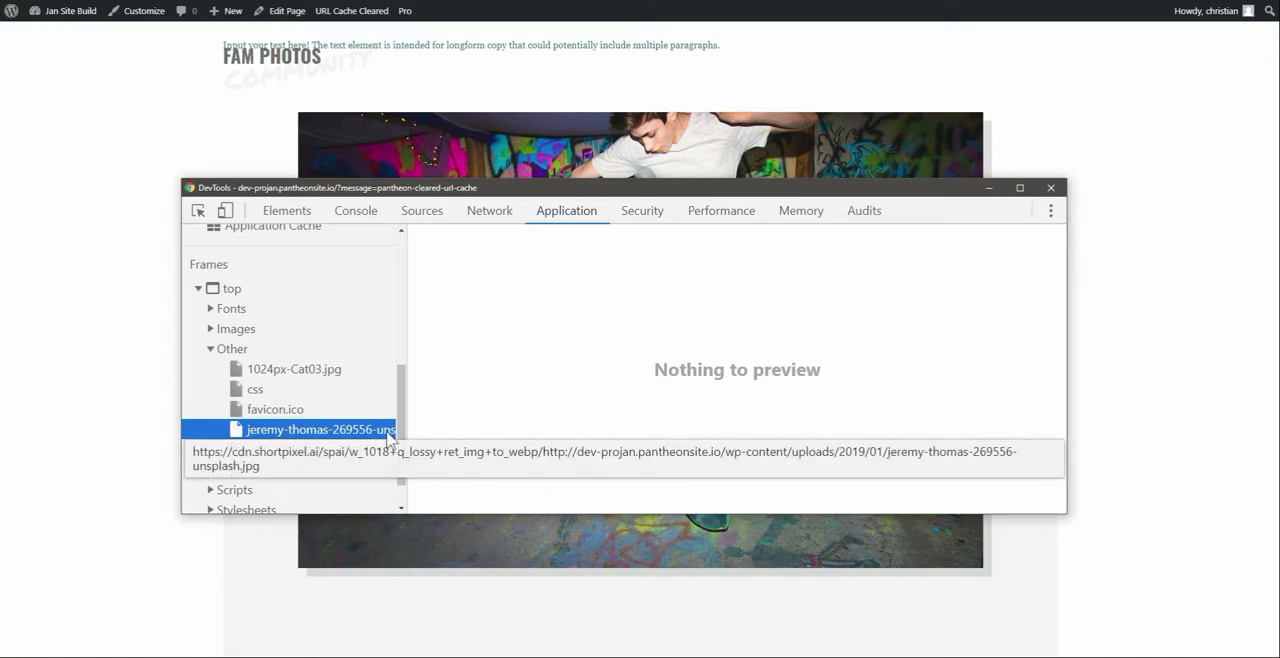
left_click(286, 210)
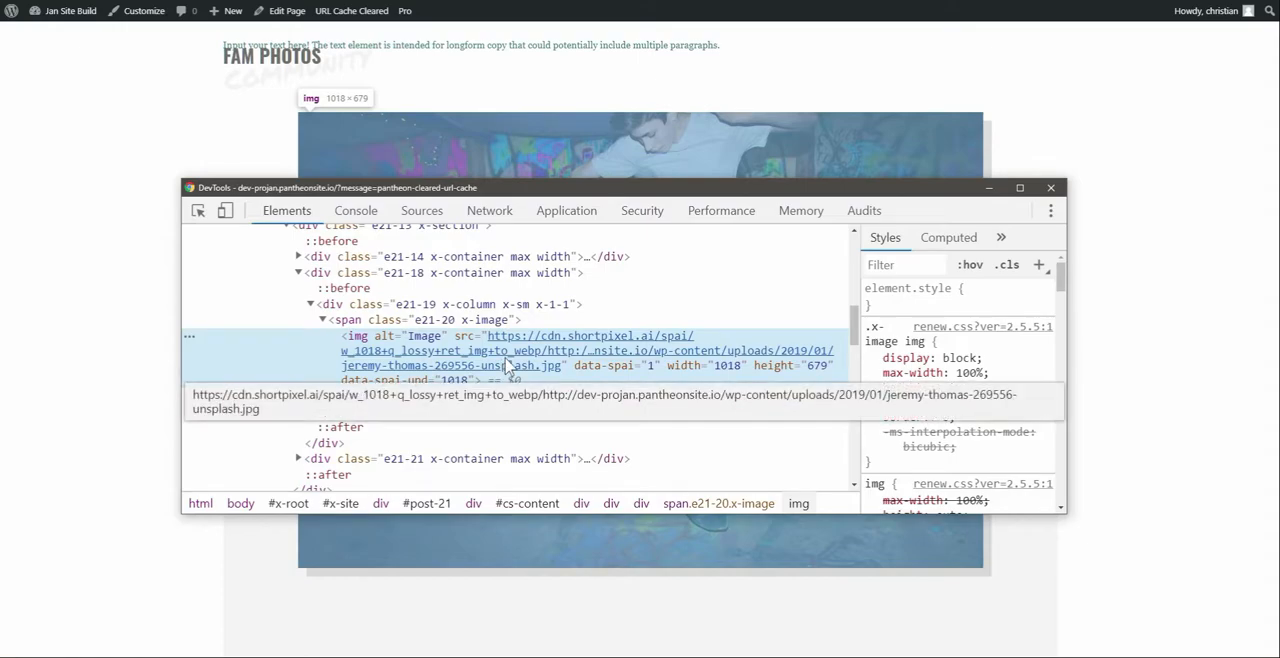
Open the ShortPixel Adaptive Images settings from the plugins list, disable fading in lazy-loaded images and save the changes
left_click(76, 13)
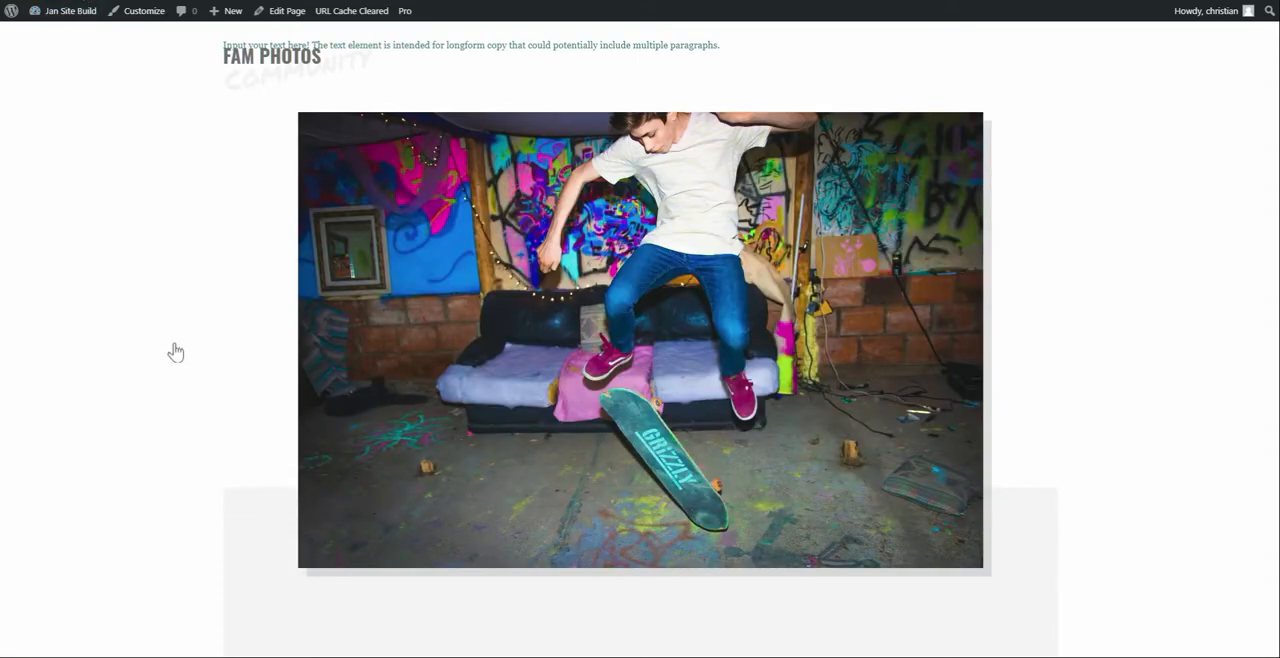
key("ctrl+Tab")
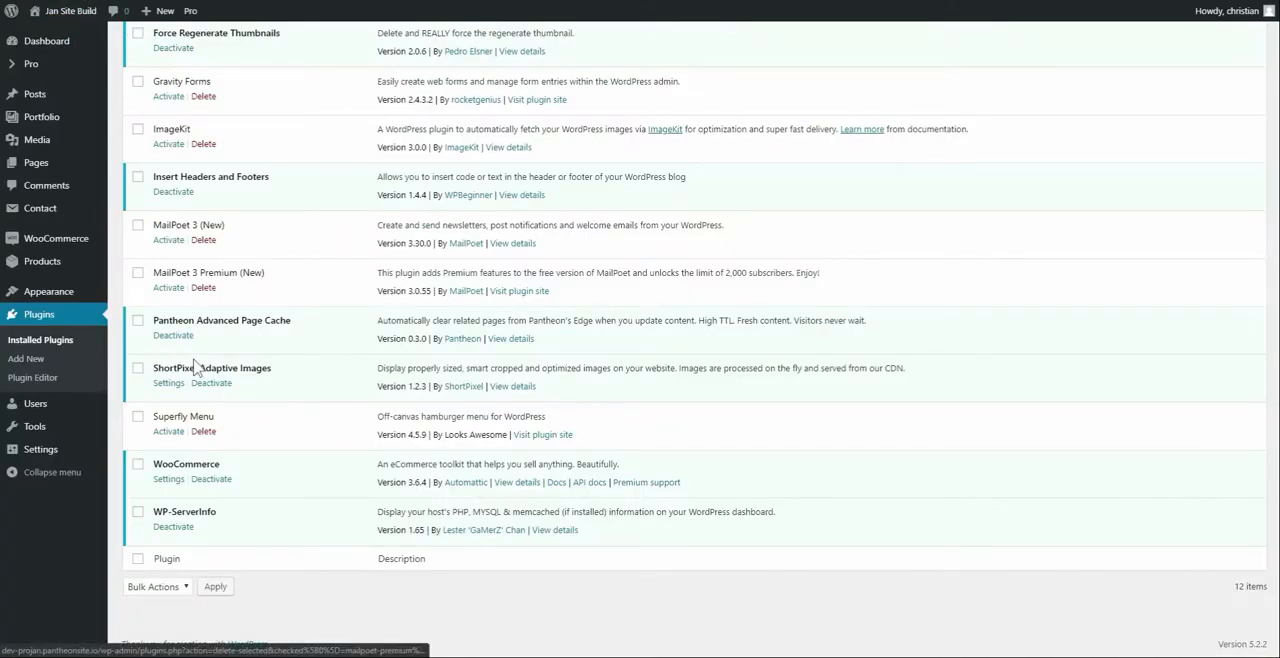
left_click(169, 384)
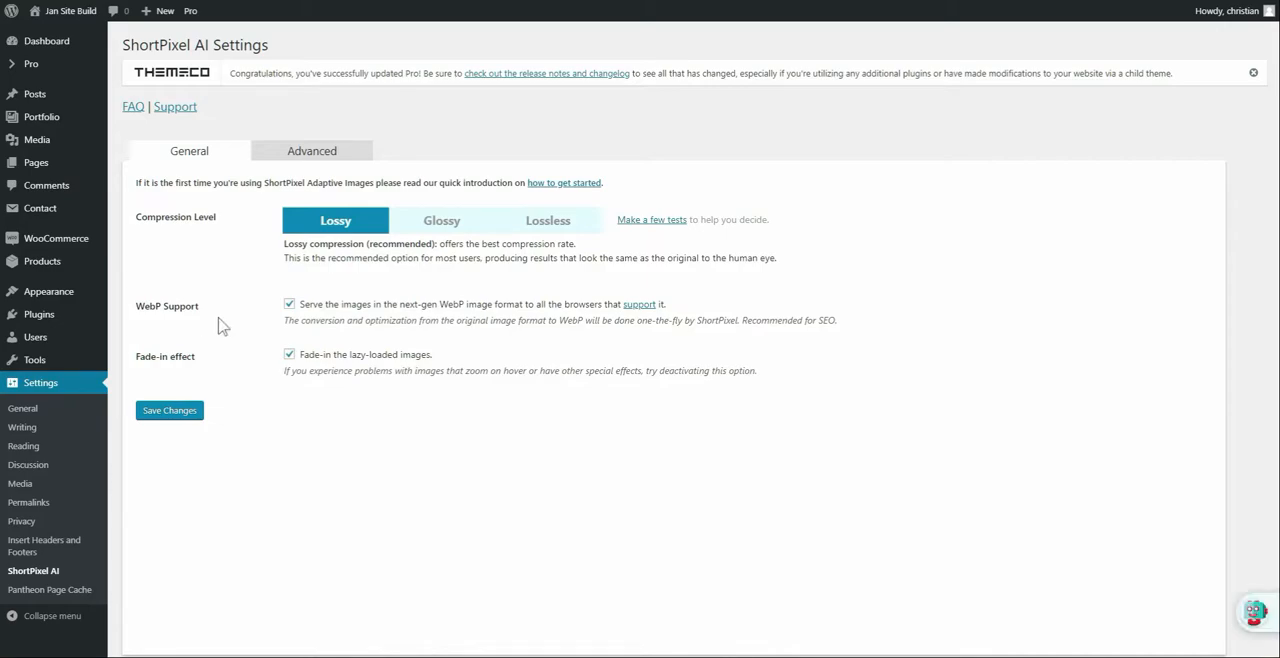
left_click_drag(133, 309, 192, 314)
left_click(197, 343)
left_click(290, 356)
left_click(188, 416)
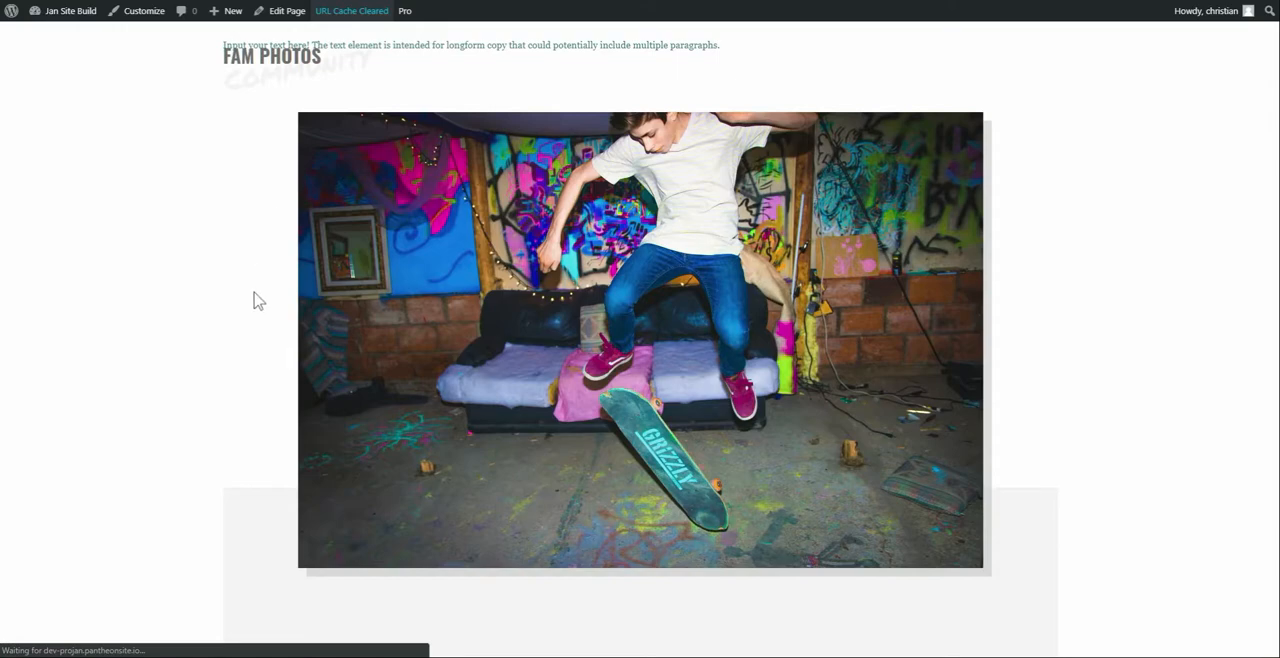
Reload the front page and check how the hero and Fam Photos images load without the fade-in effect
scroll(254, 292, "up", 3)
key("F5")
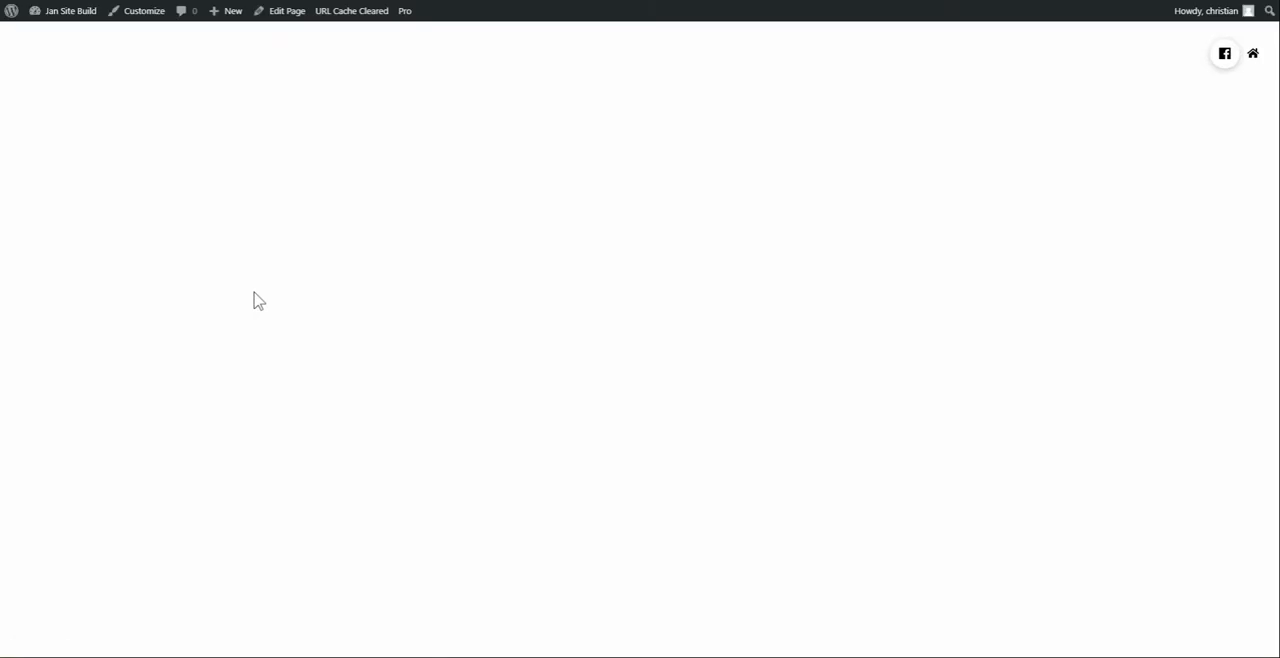
scroll(254, 297, "down", 10)
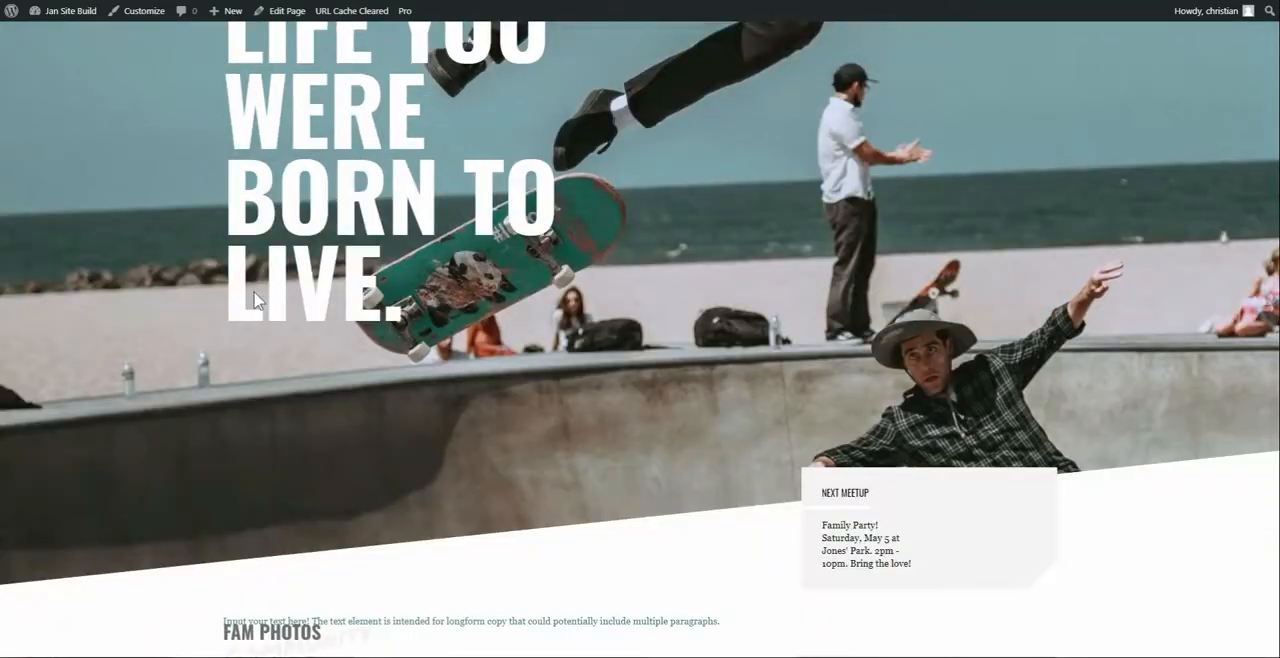
scroll(254, 300, "down", 2)
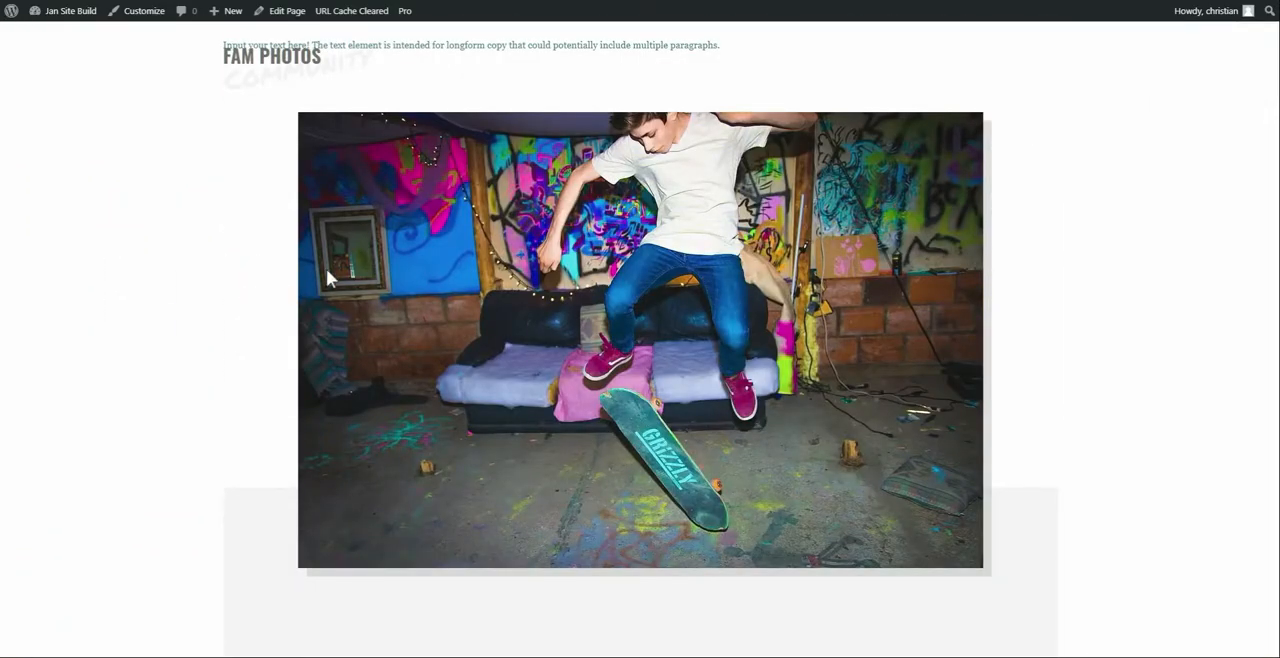
scroll(447, 278, "up", 12)
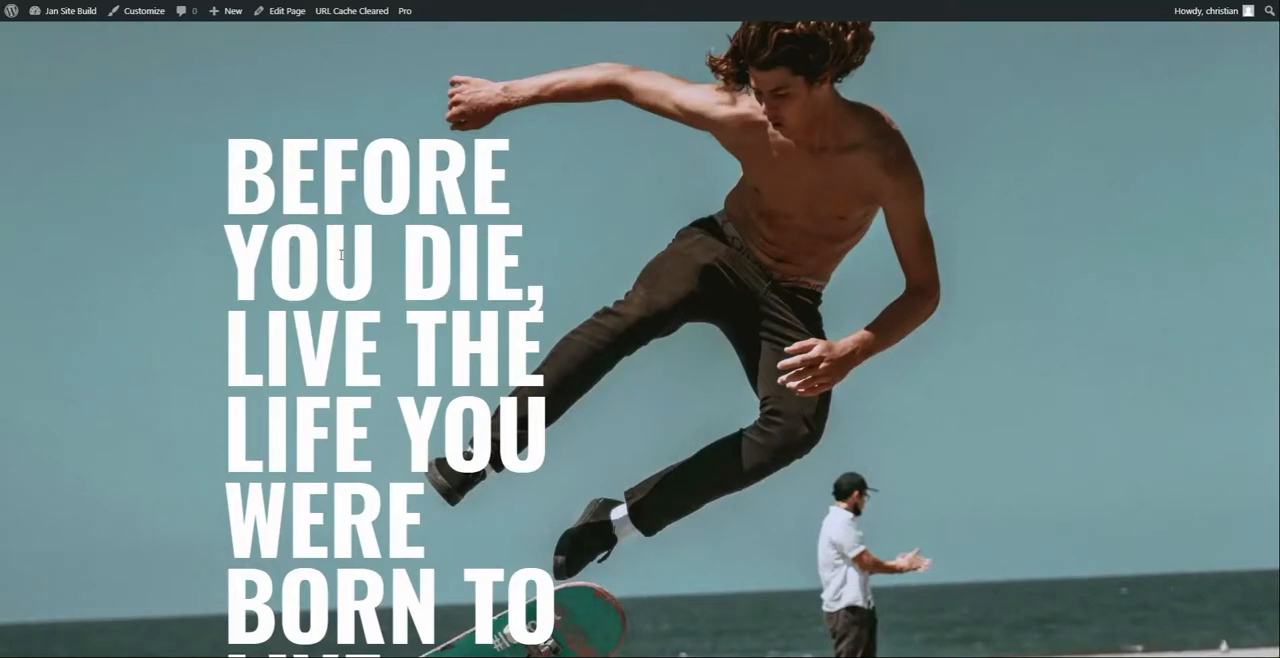
Inspect the hero section's background image layer and copy the ShortPixel CDN URL from its background-image property
right_click(686, 235)
left_click(735, 378)
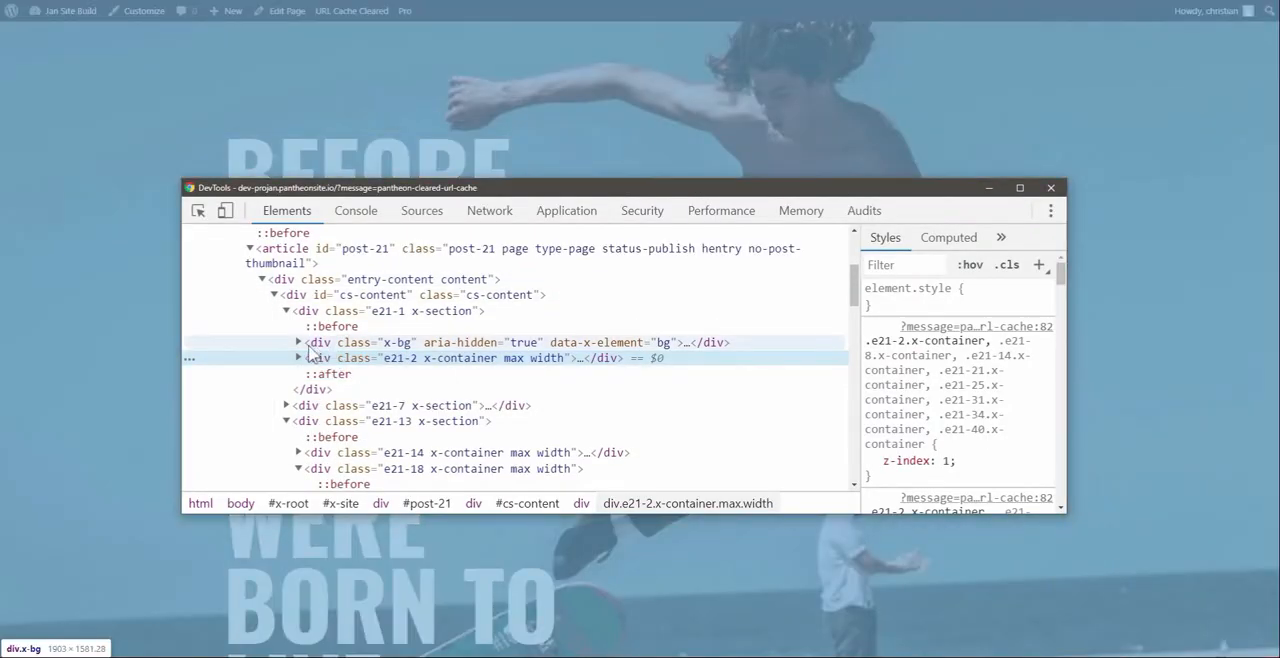
left_click(298, 343)
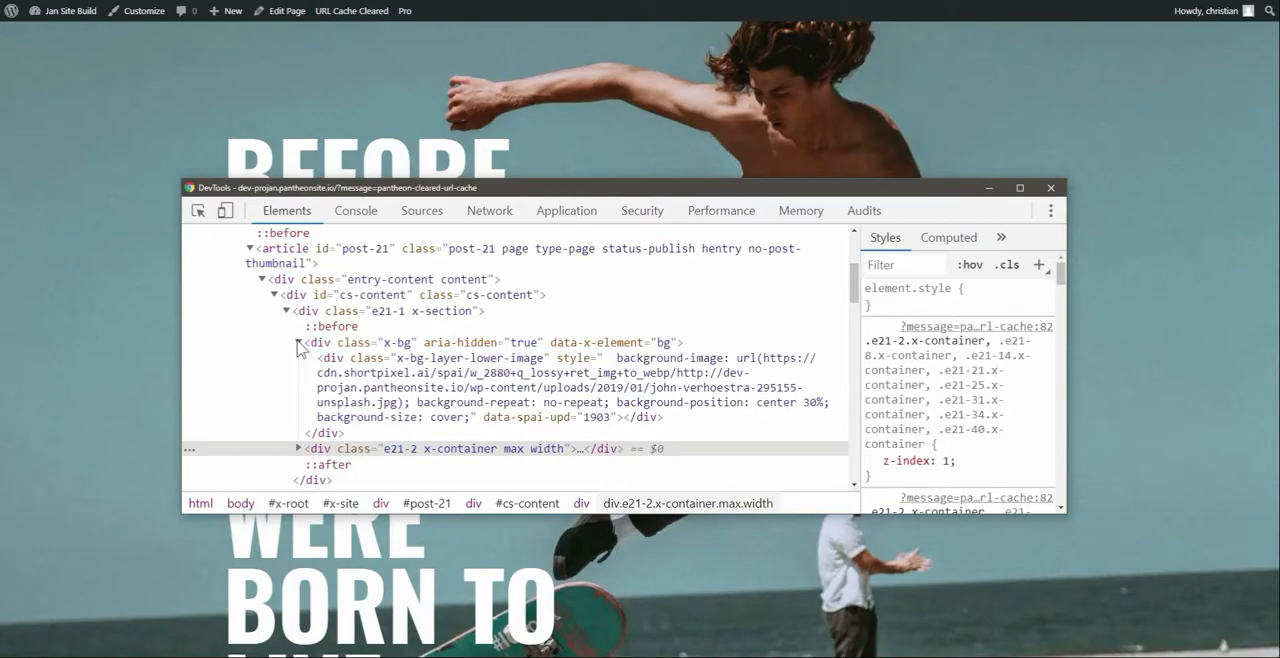
left_click(348, 372)
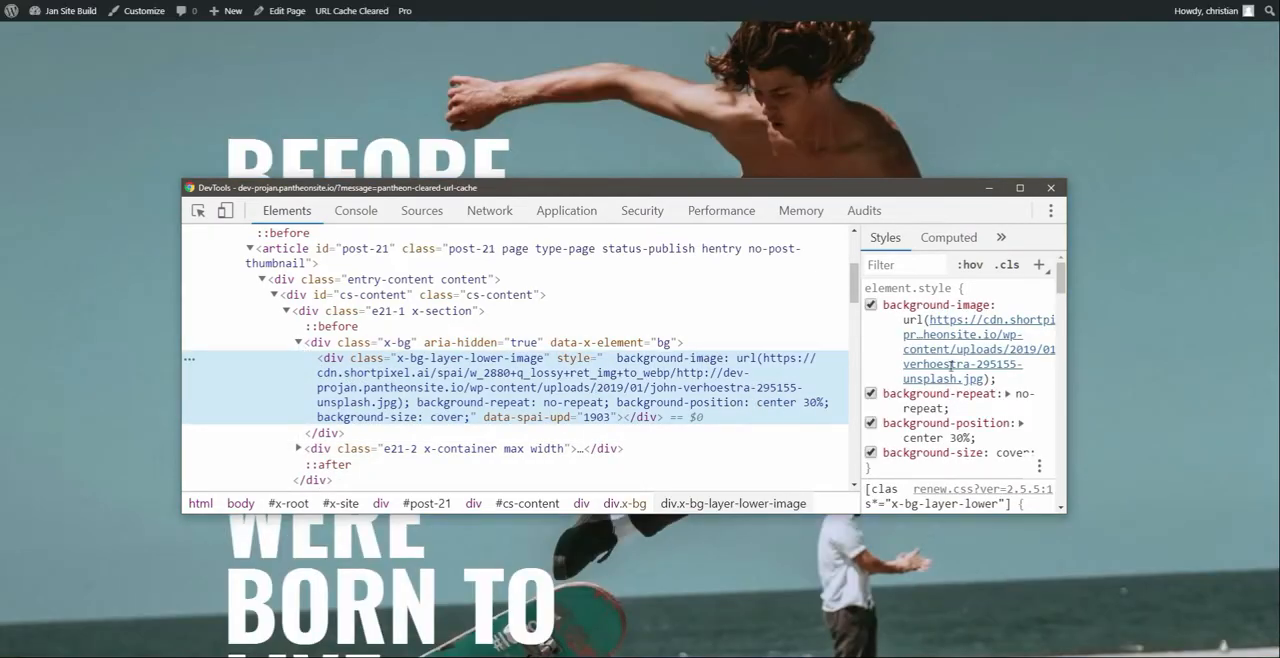
right_click(952, 350)
left_click(955, 346)
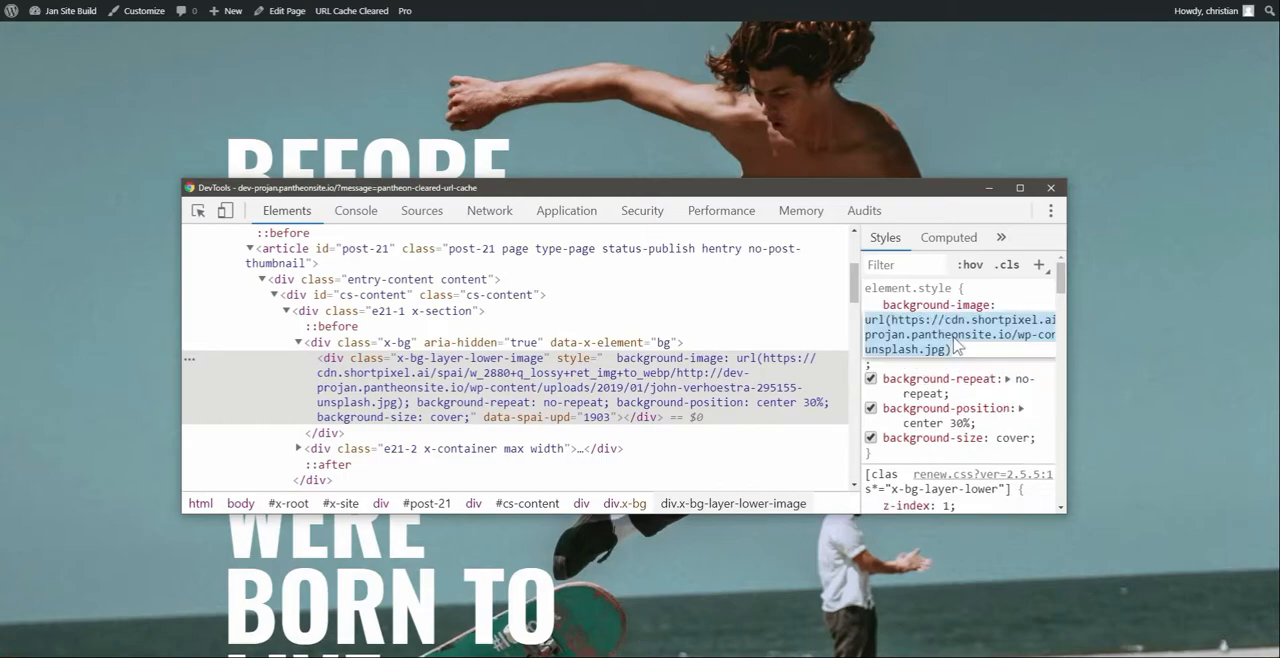
left_click(893, 320)
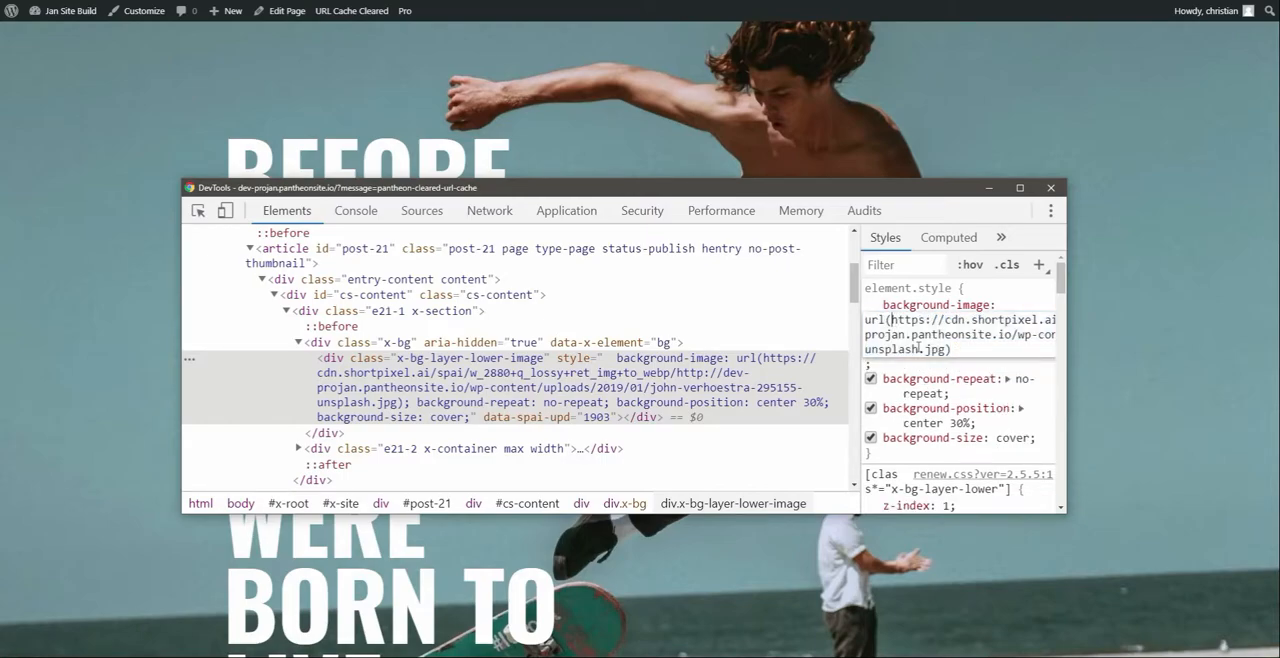
left_click(946, 347, "shift")
Open the copied ShortPixel image URL on its own page and start saving the hero image
left_click(568, 0)
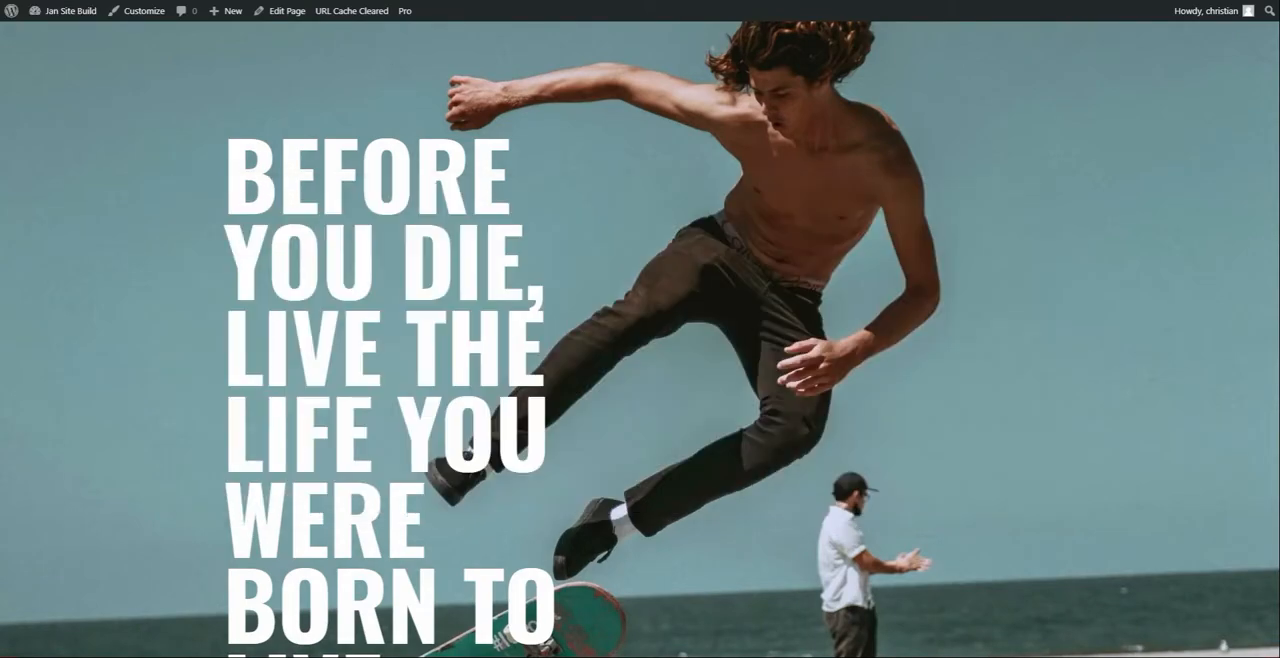
key("ctrl+v")
key("Return")
scroll(449, 330, "up", 4)
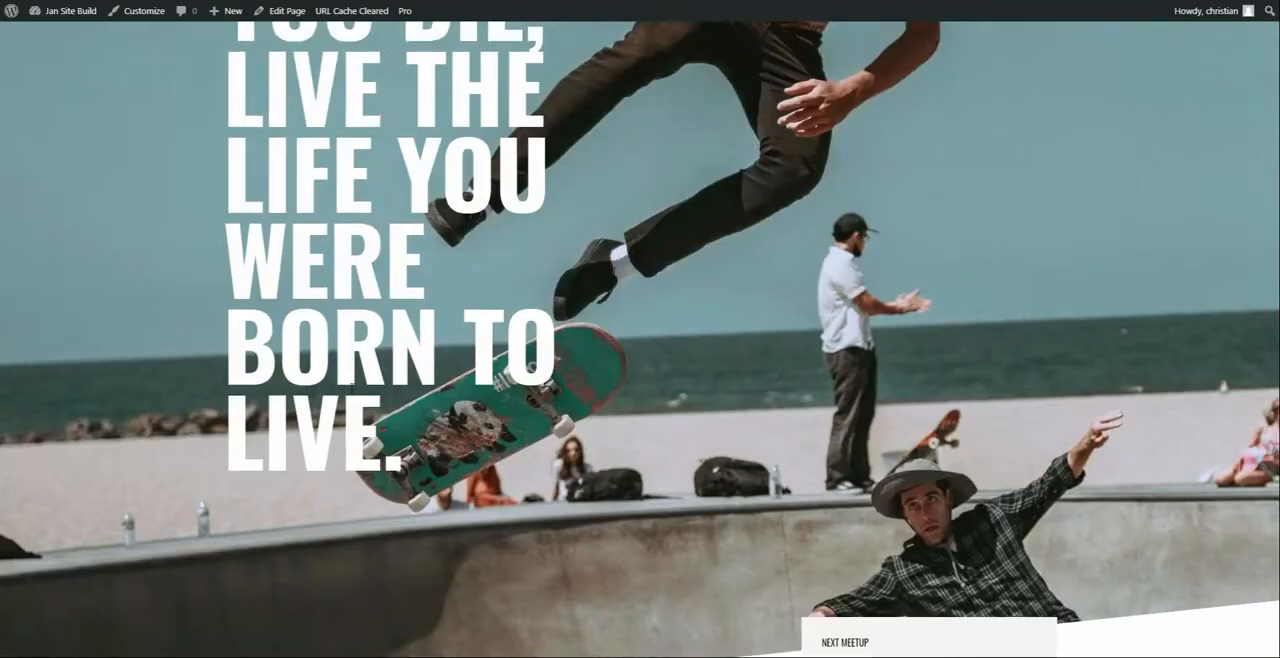
left_click(449, 0)
right_click(590, 157)
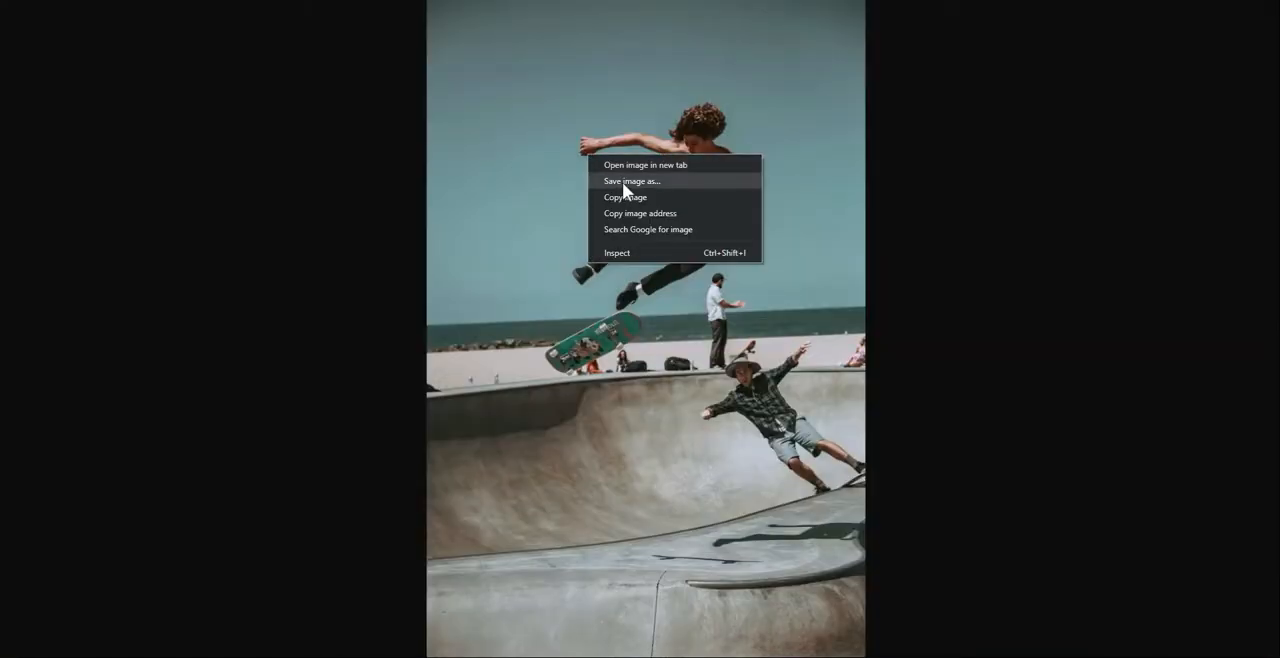
left_click(622, 182)
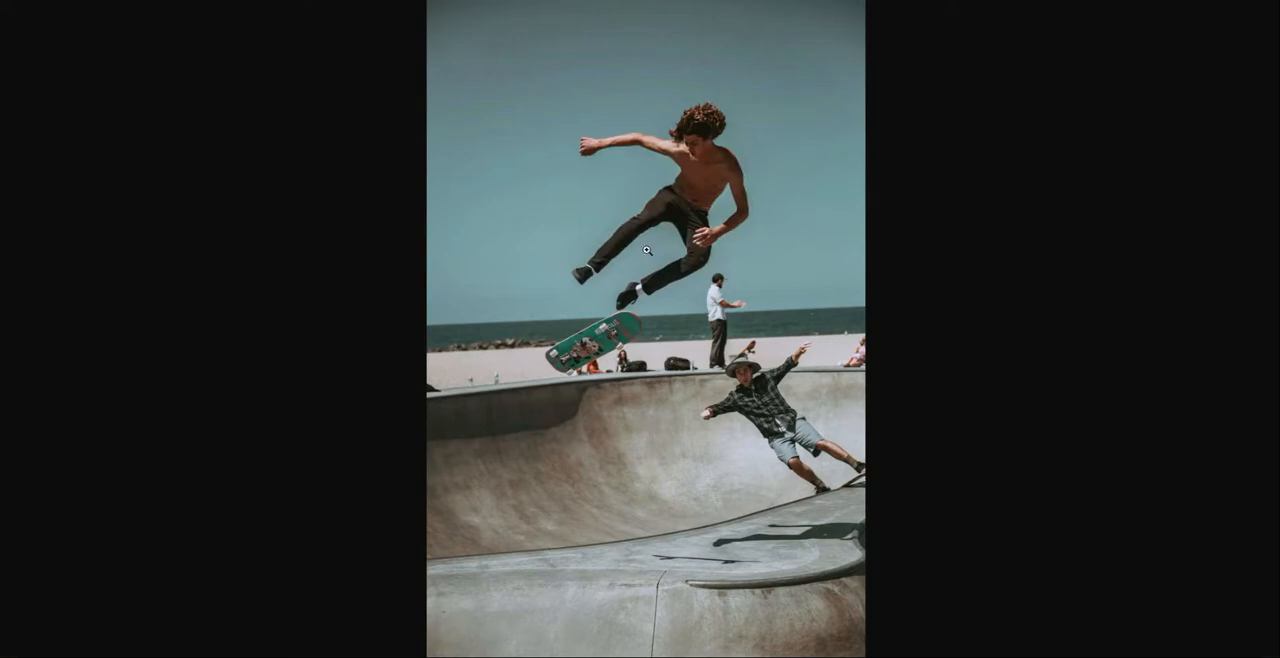
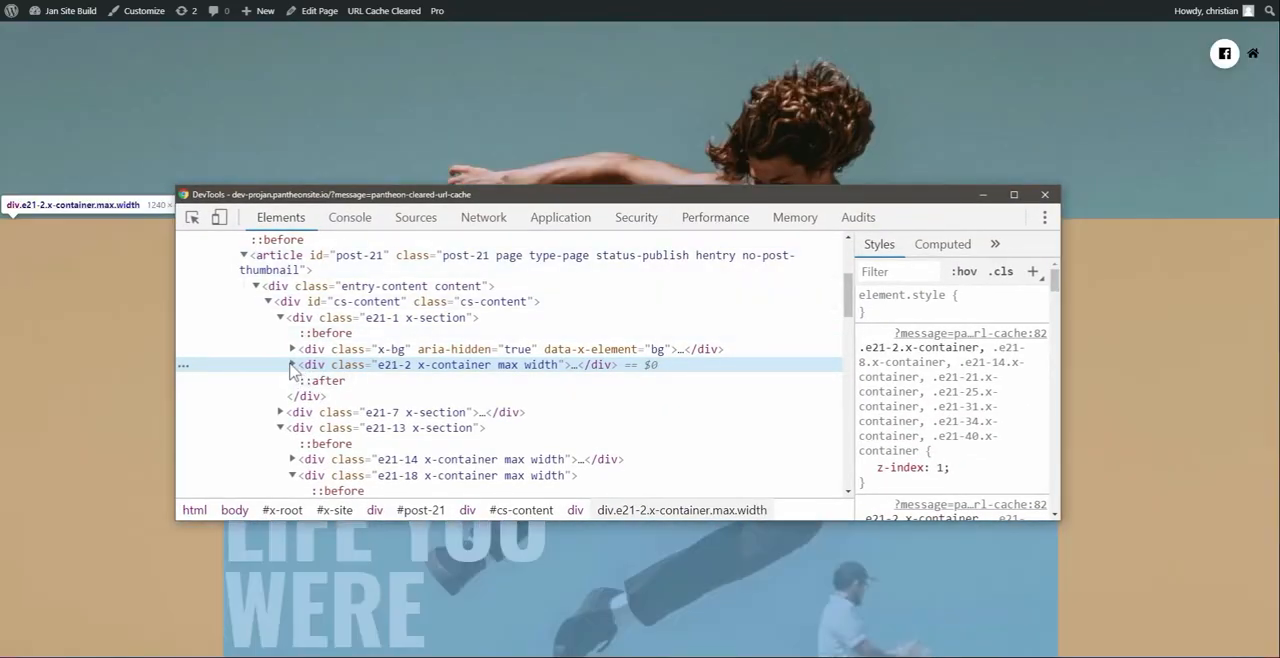
Inspect the hero section's background image layer with ShortPixel deactivated and reveal its original file in Sources to check size and dimensions
left_click(292, 349)
left_click(344, 385)
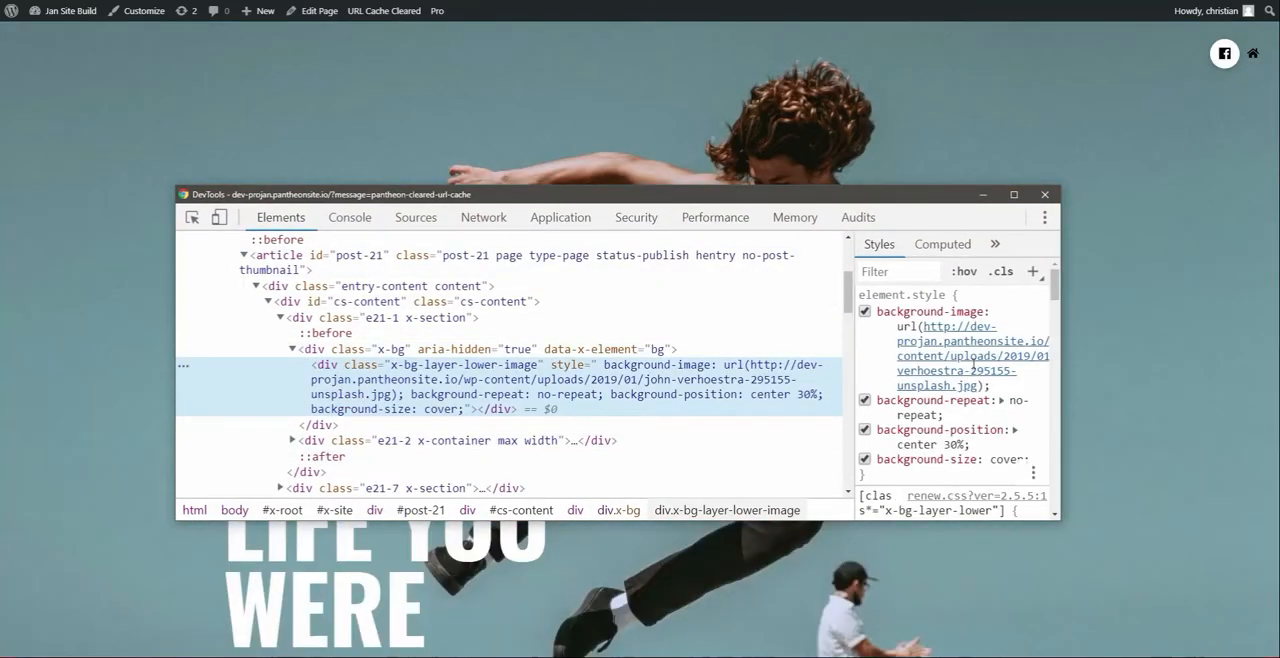
right_click(973, 356)
left_click(981, 368)
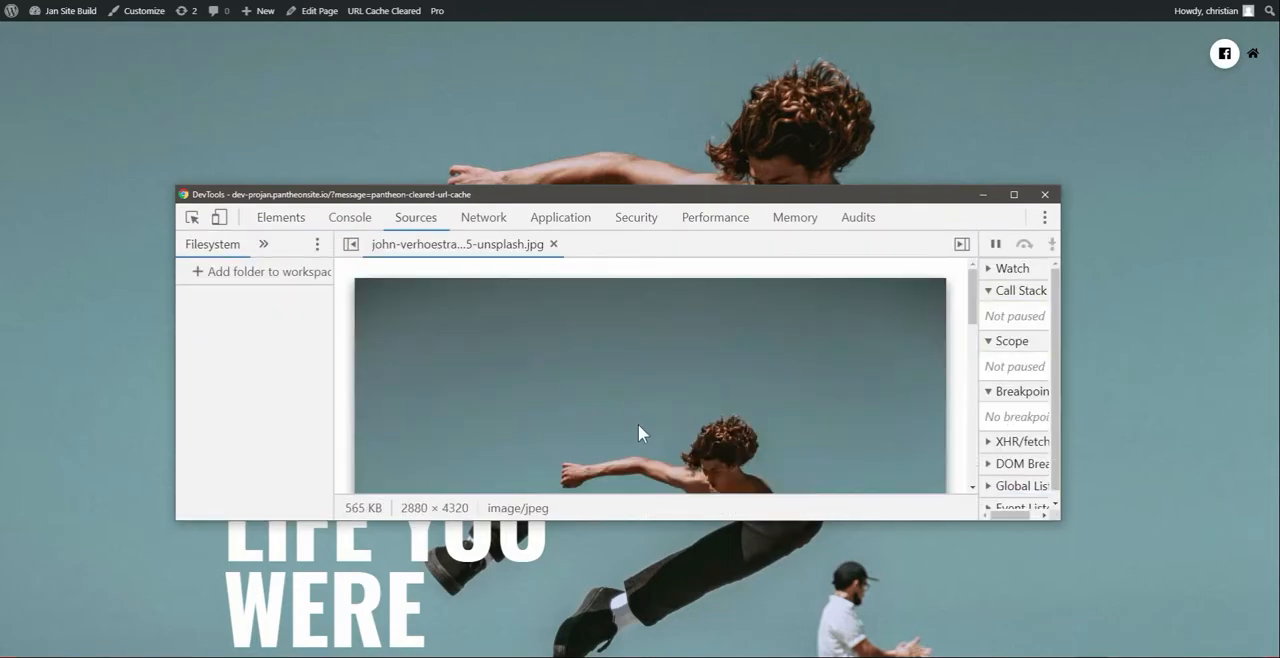
scroll(531, 449, "down", 3)
scroll(531, 458, "up", 5)
scroll(606, 464, "down", 3)
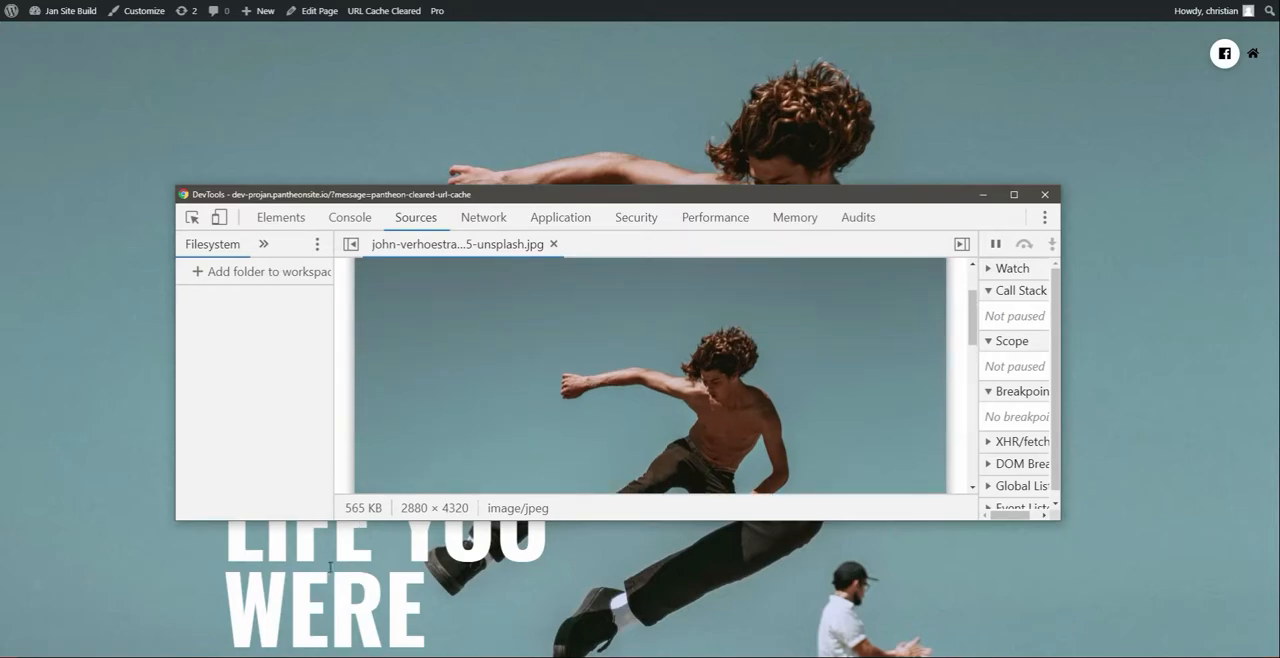
Inspect the Fam Photos skateboarder image and check its source URL and intrinsic dimensions without ShortPixel
left_click(331, 558)
scroll(332, 545, "down", 10)
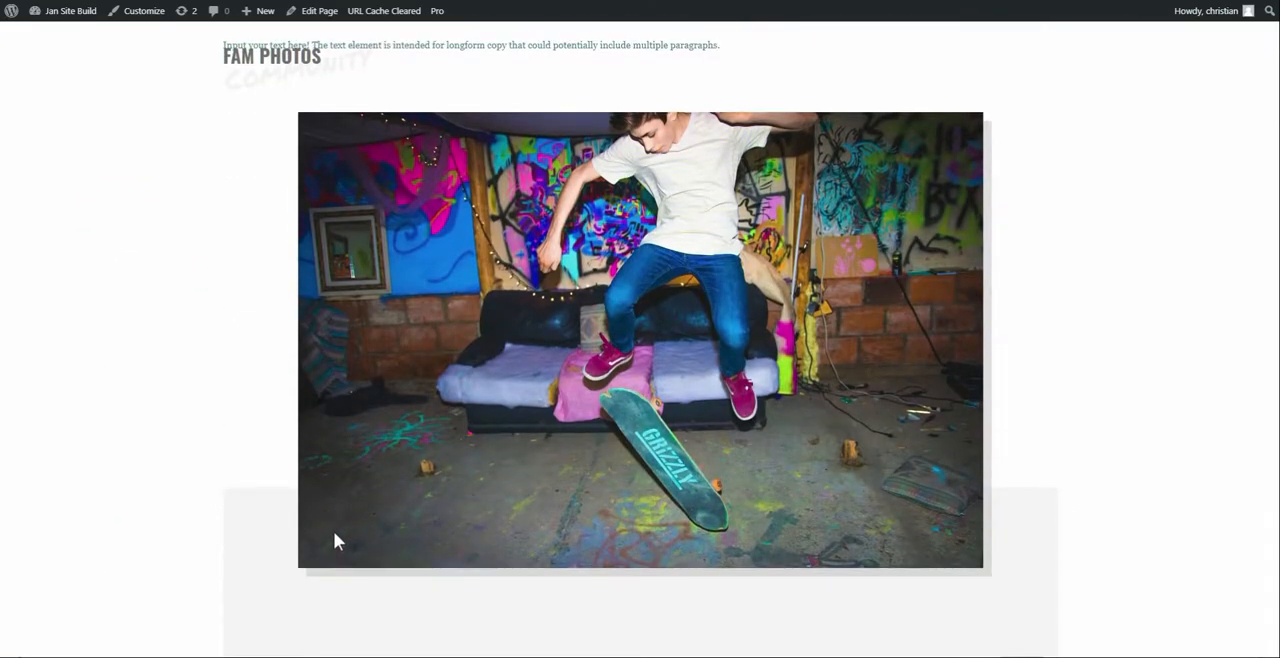
right_click(434, 316)
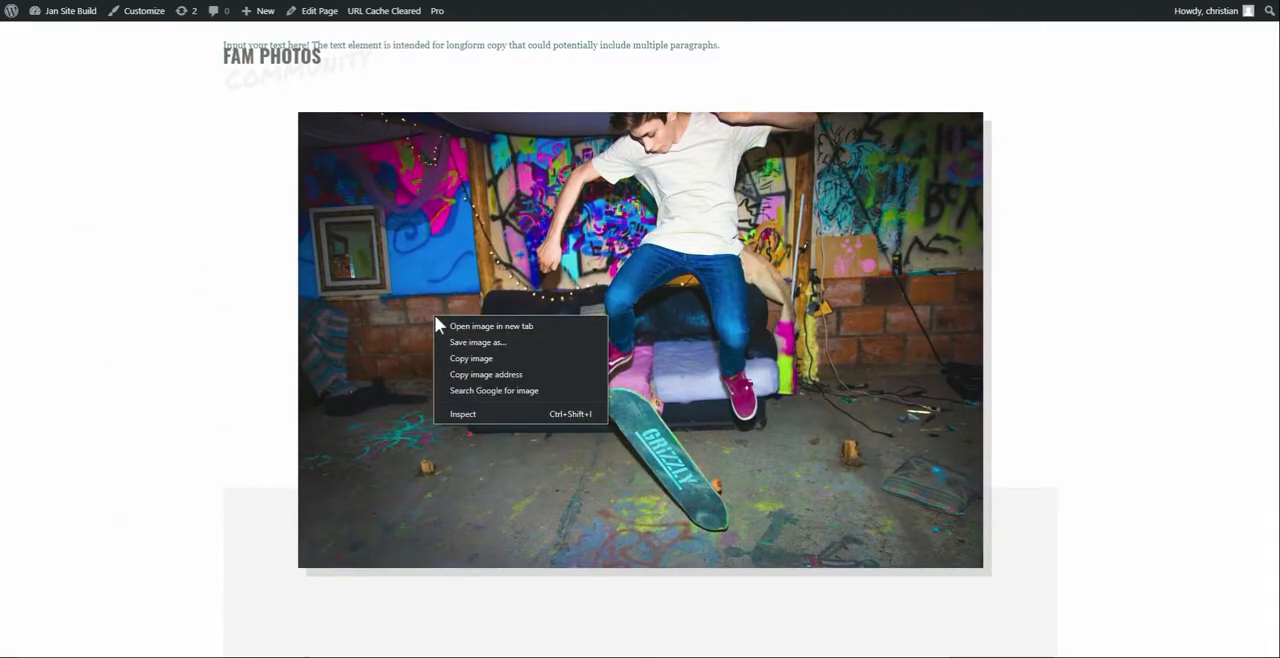
left_click(459, 414)
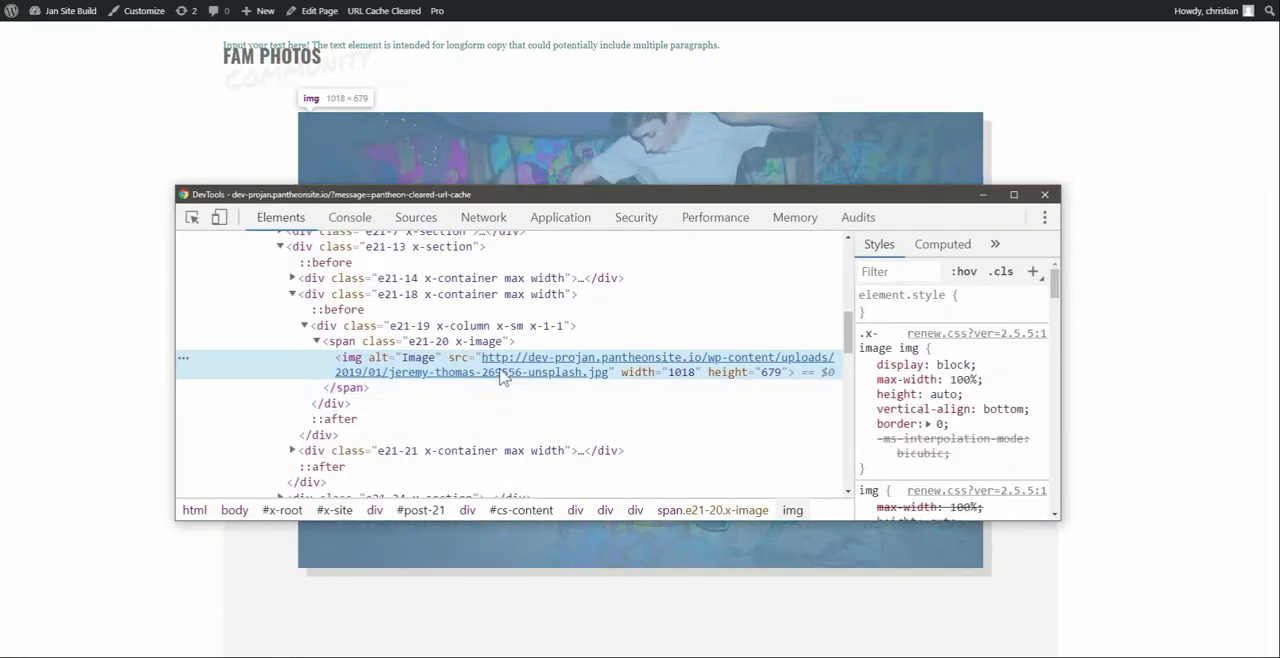
mouse_move(472, 372)
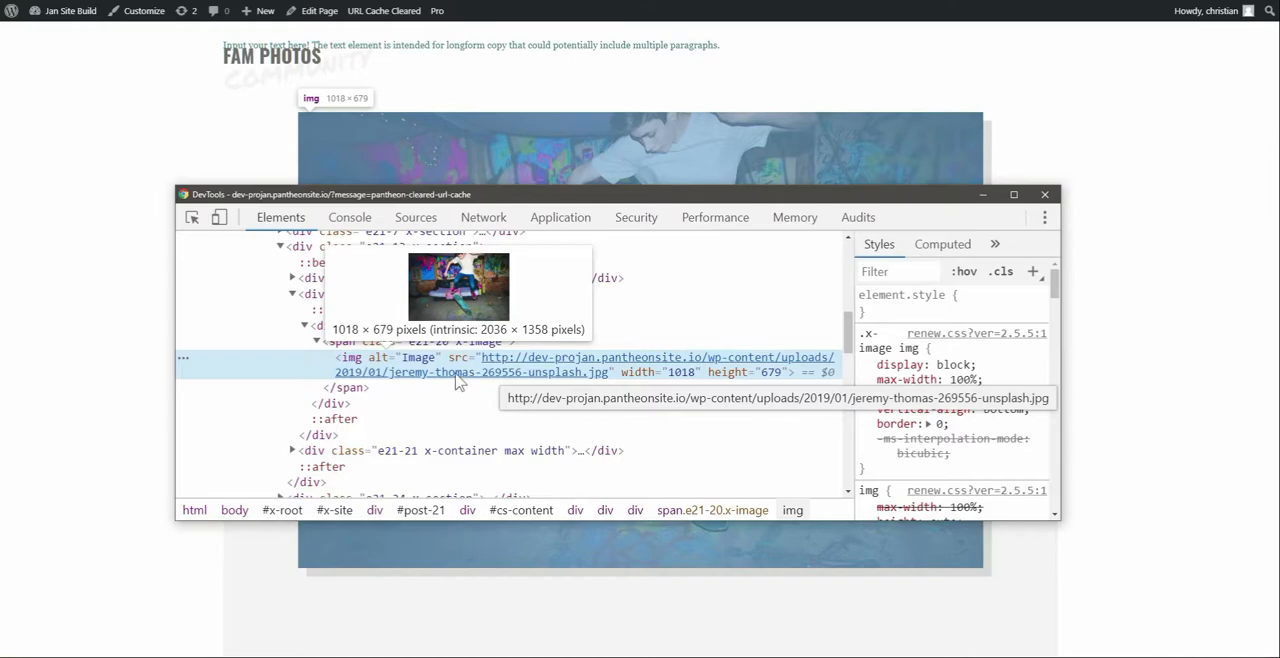
Close the element inspector and reactivate the ShortPixel Adaptive Images plugin from the installed plugins list
key("F12")
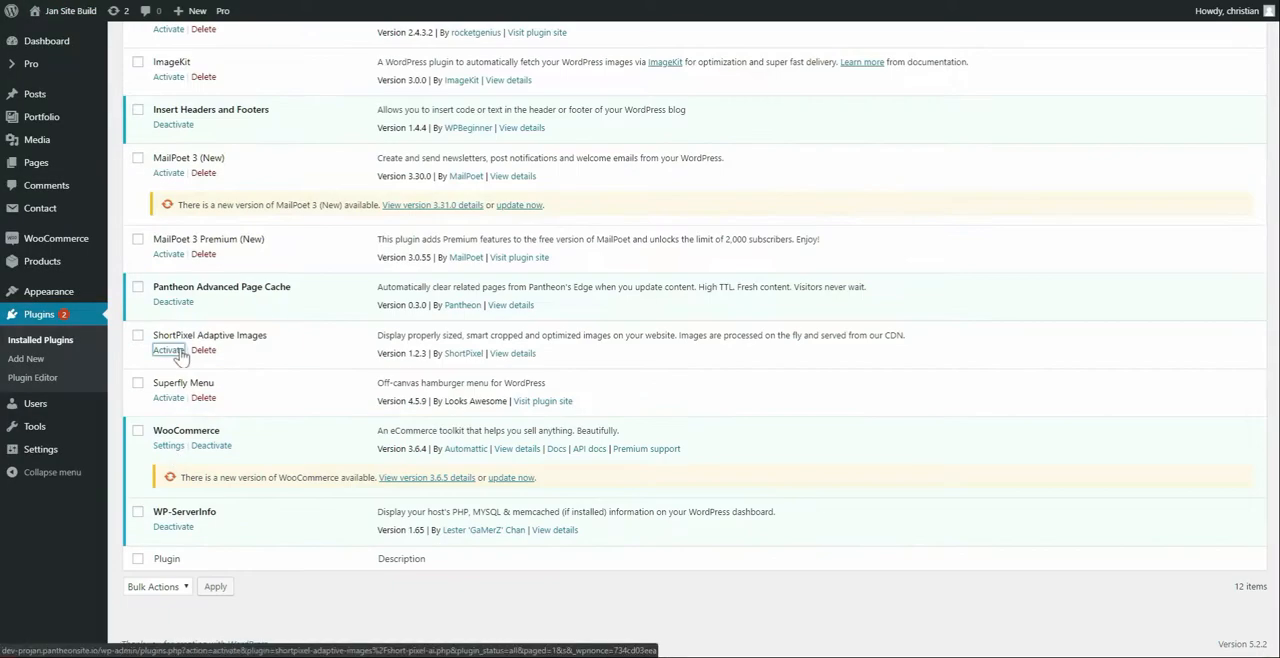
left_click(167, 411)
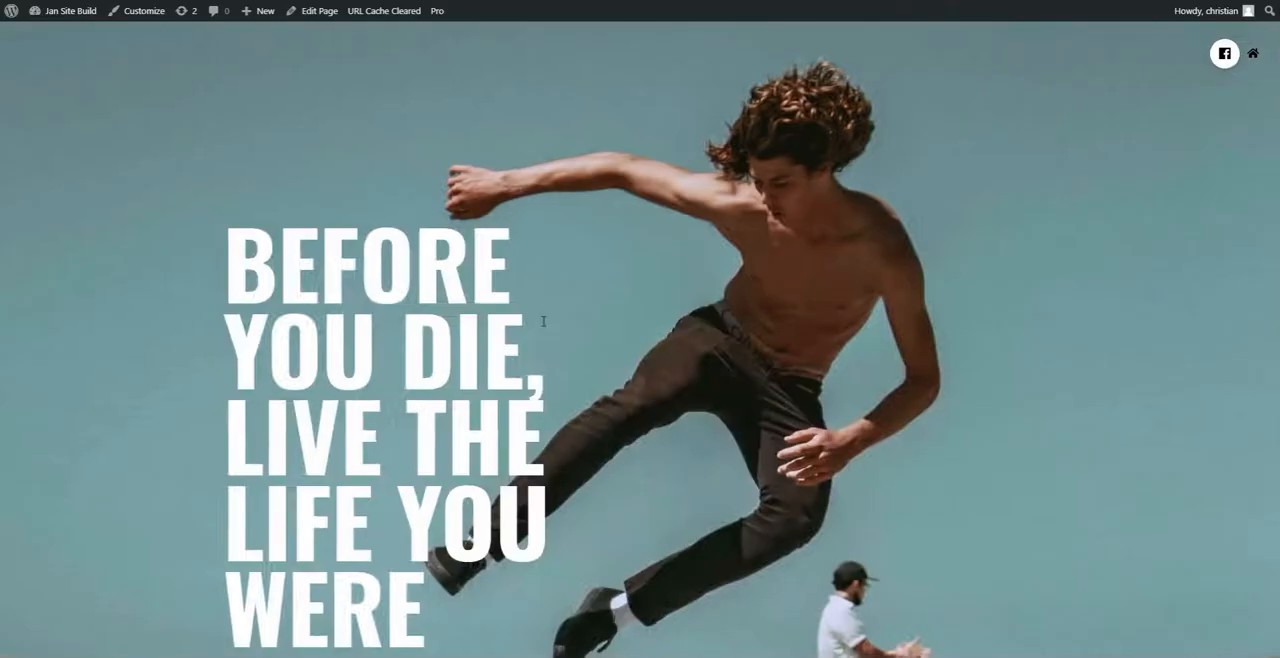
Inspect the hero section with ShortPixel active and expand its background container to the layer holding the background-image URL
right_click(621, 322)
left_click(649, 471)
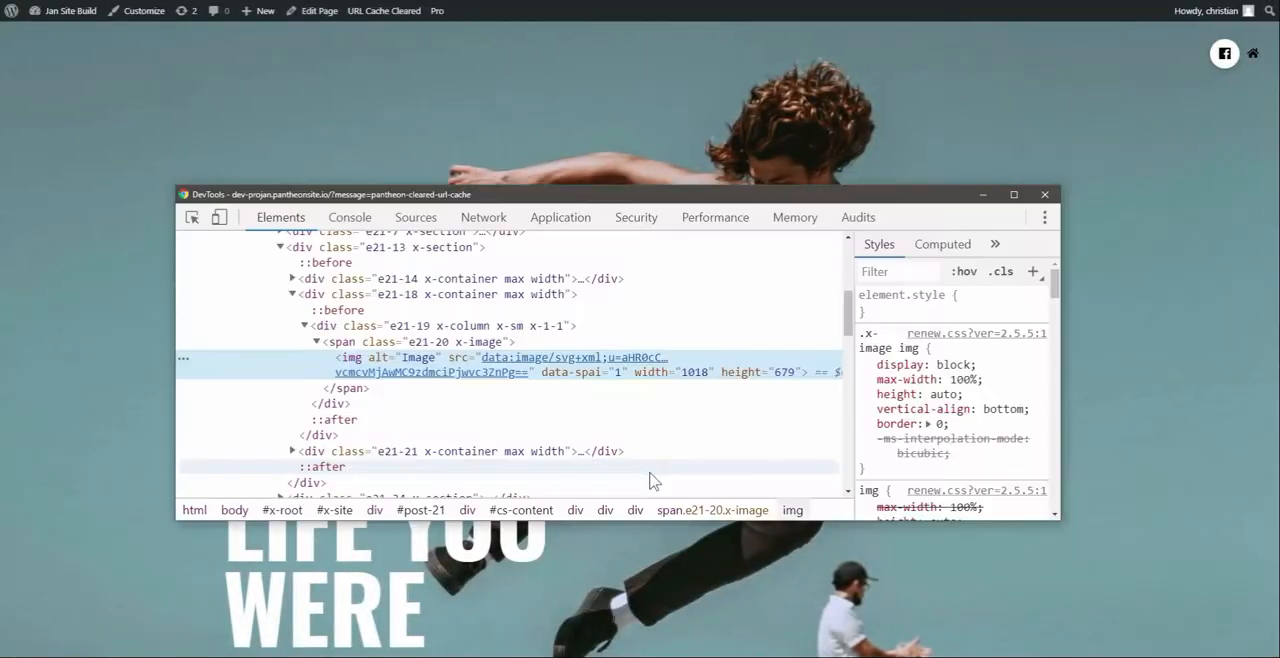
scroll(354, 400, "up", 1)
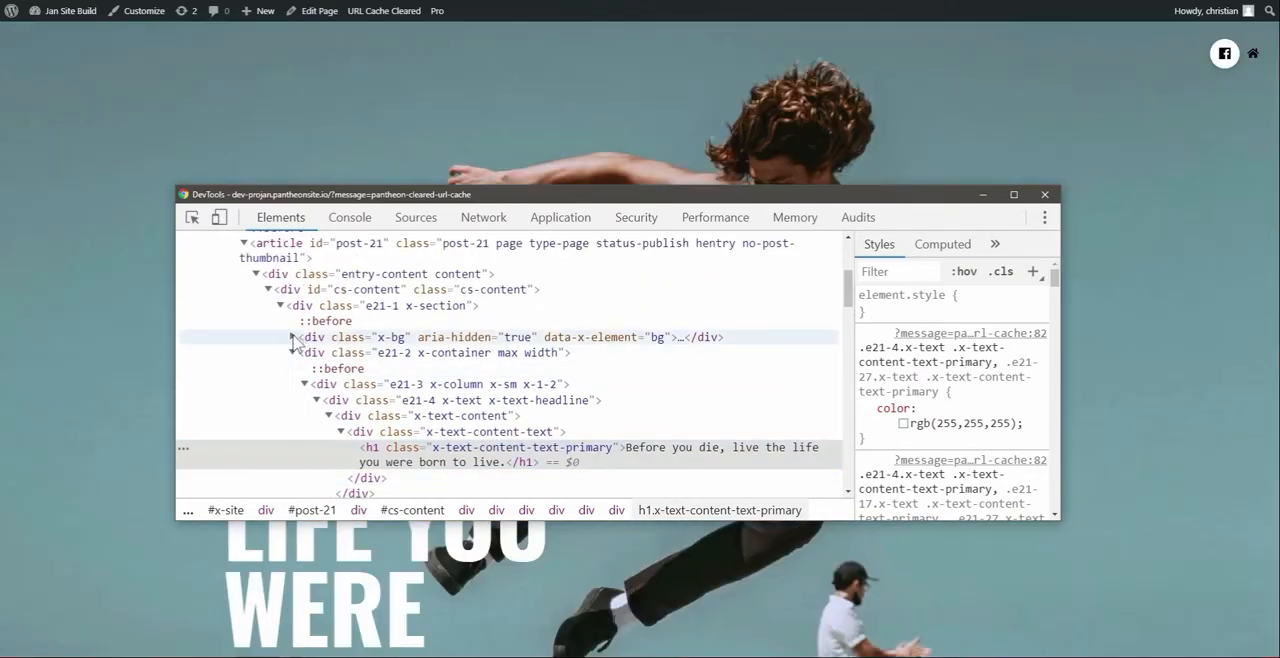
left_click(291, 337)
left_click(560, 382)
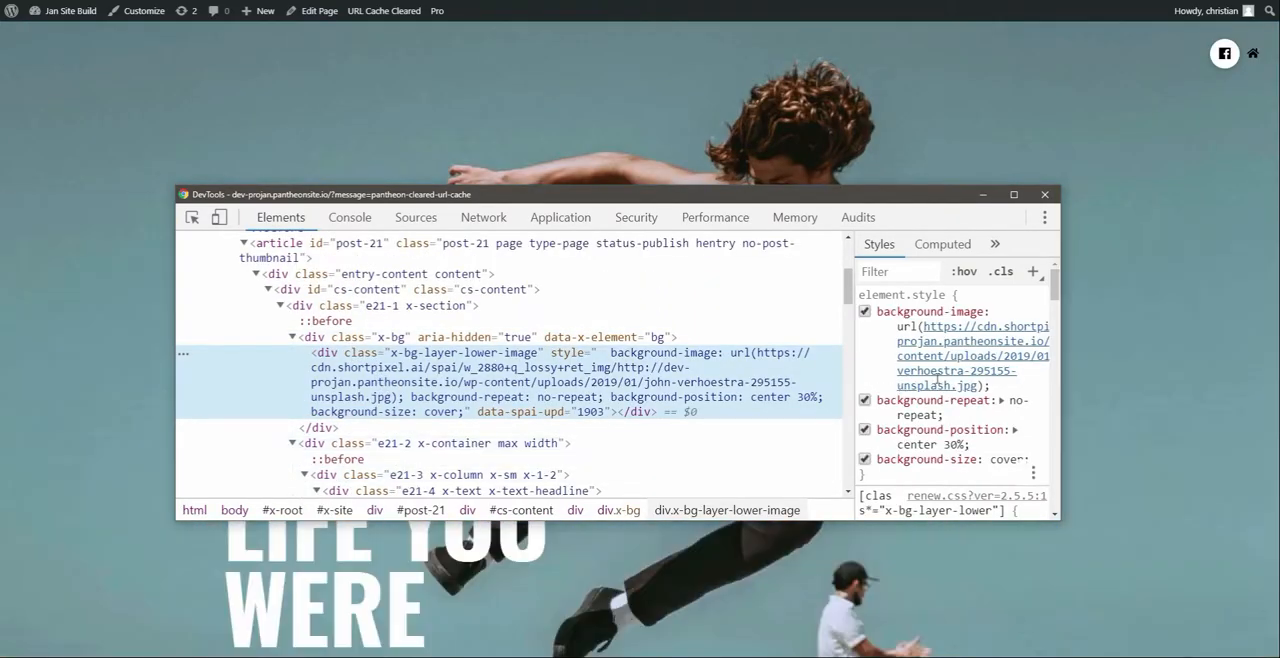
Reveal the hero background's ShortPixel CDN image in Sources and examine its file size, dimensions and visual quality
right_click(939, 377)
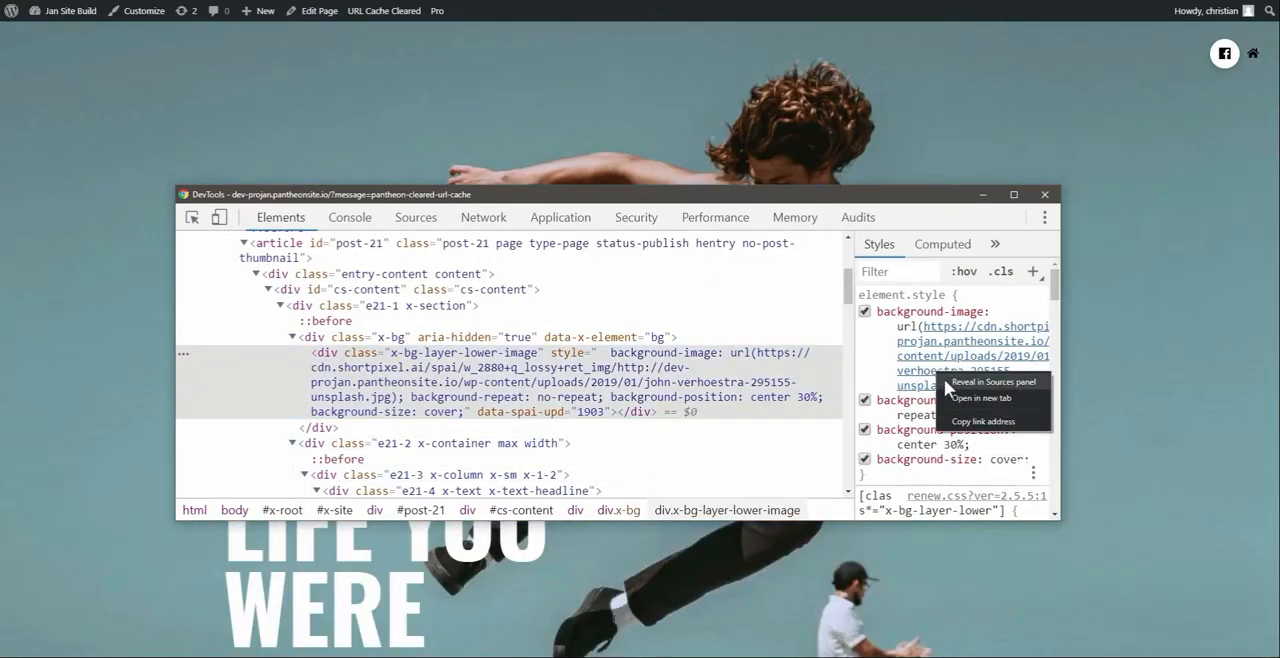
left_click(993, 382)
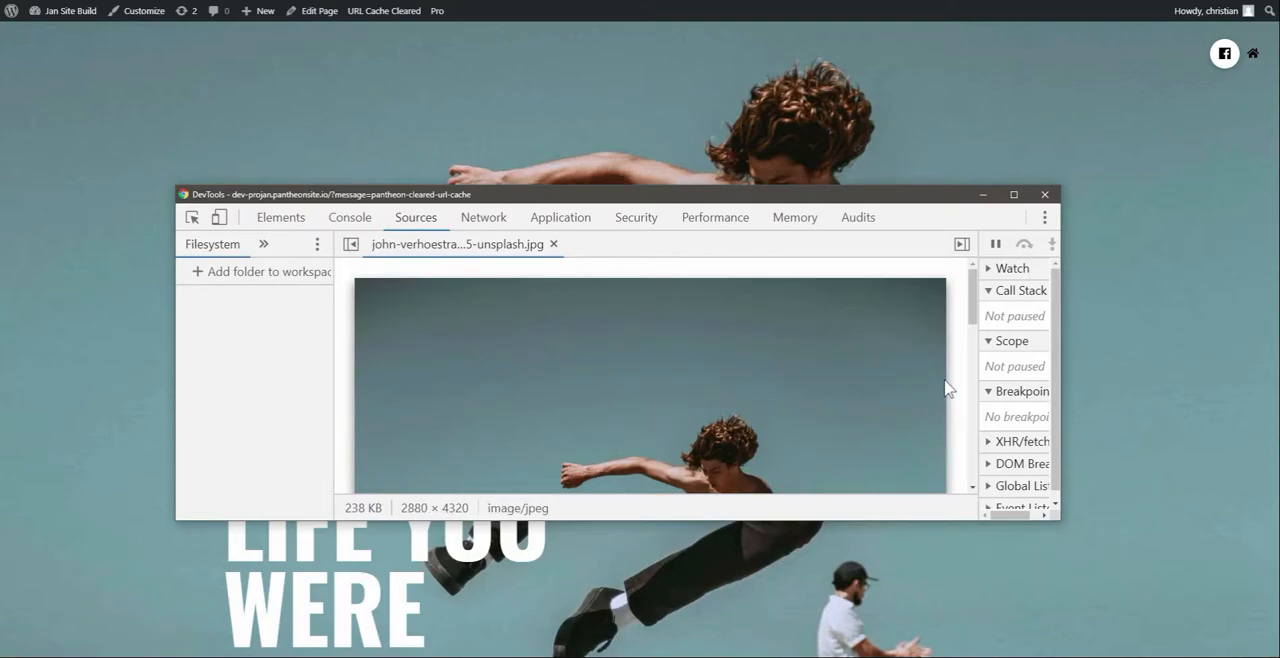
scroll(830, 407, "down", 2)
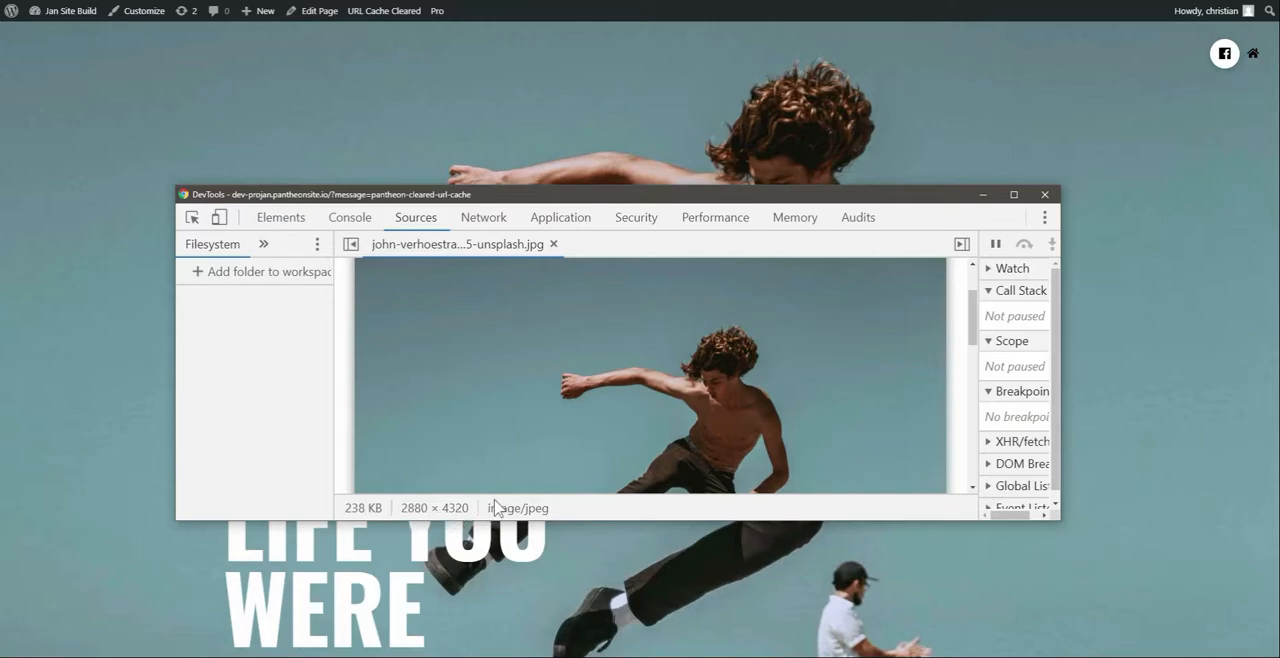
scroll(506, 450, "down", 5)
scroll(506, 443, "up", 5)
Inspect the Fam Photos skateboarder image and examine its ShortPixel CDN source URL and width parameter
left_click(138, 434)
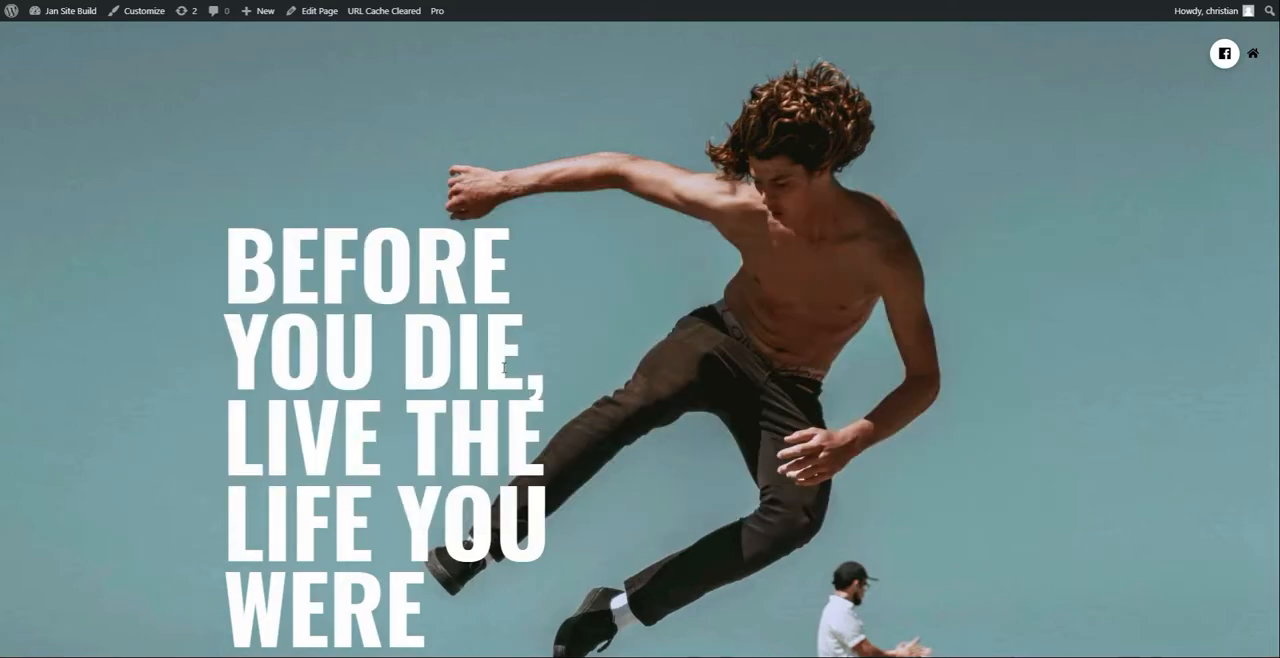
scroll(137, 432, "down", 10)
scroll(511, 230, "down", 2)
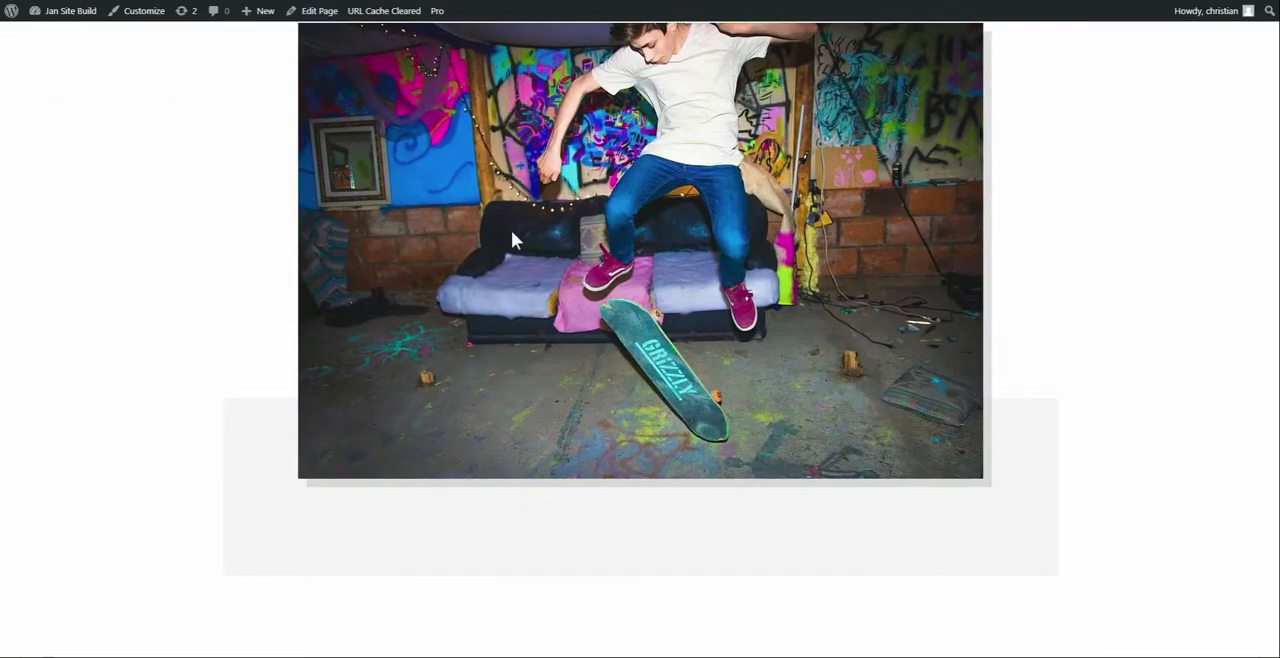
right_click(511, 230)
left_click(533, 320)
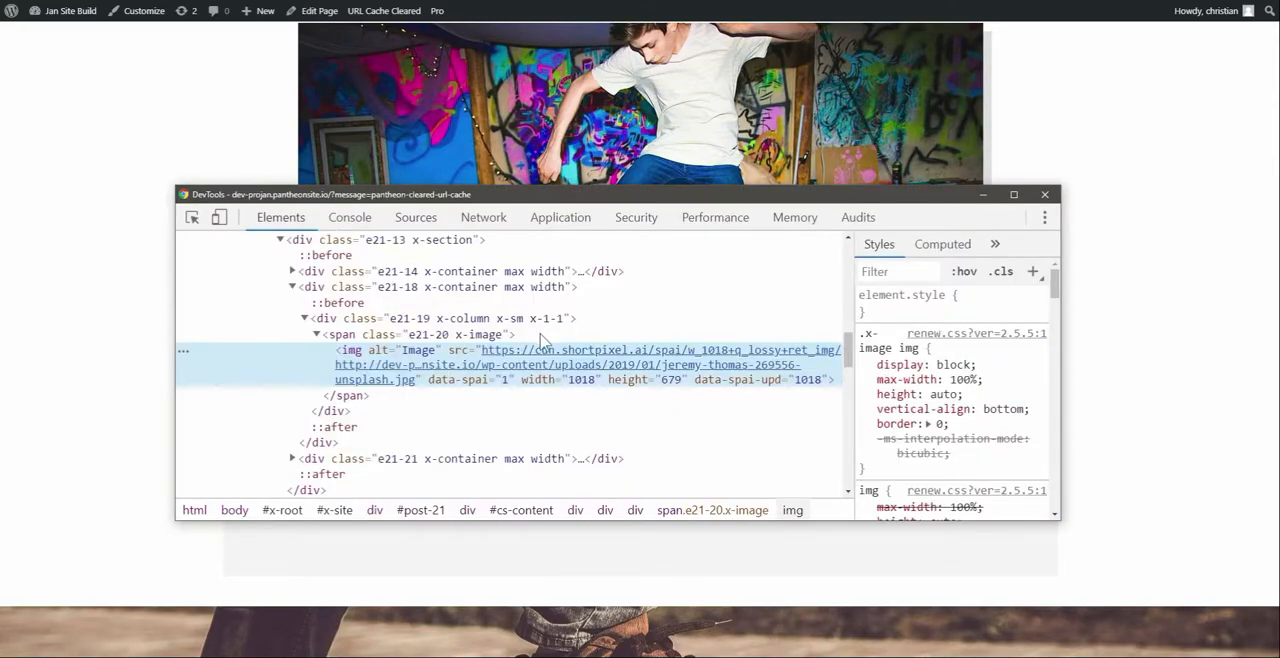
mouse_move(552, 372)
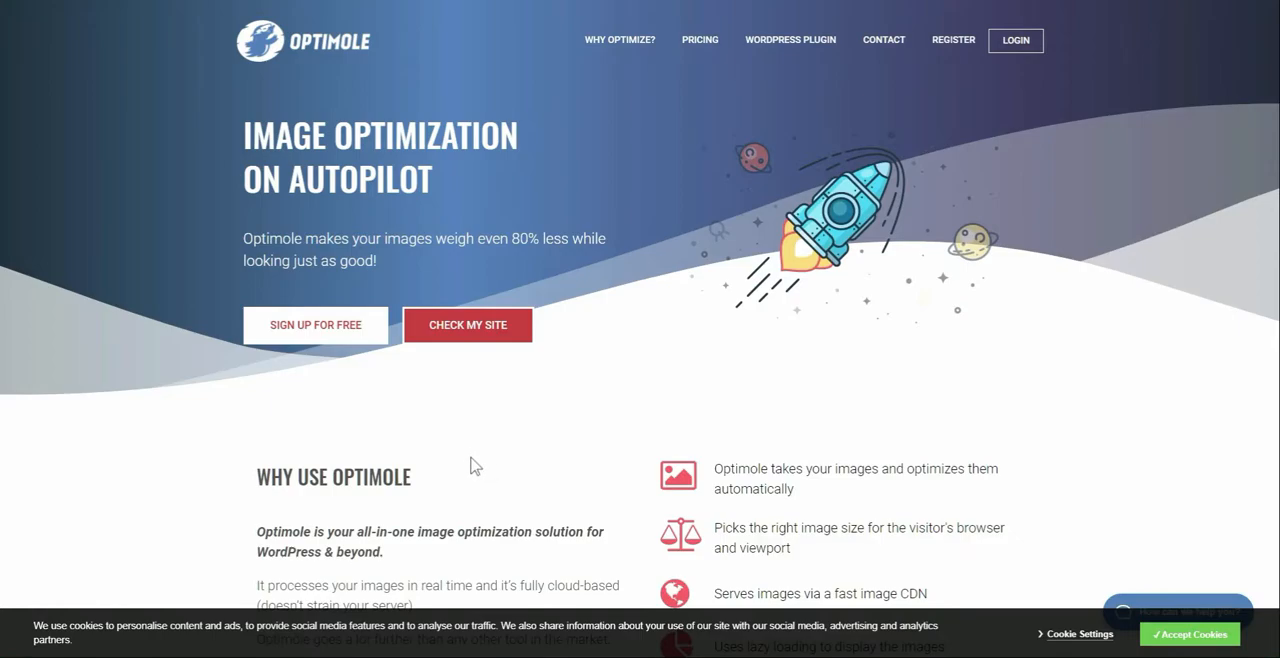
Read through the Optimole home page, examining its optimization claims, features overview, WordPress plugin preview and testimonials
scroll(475, 466, "down", 4)
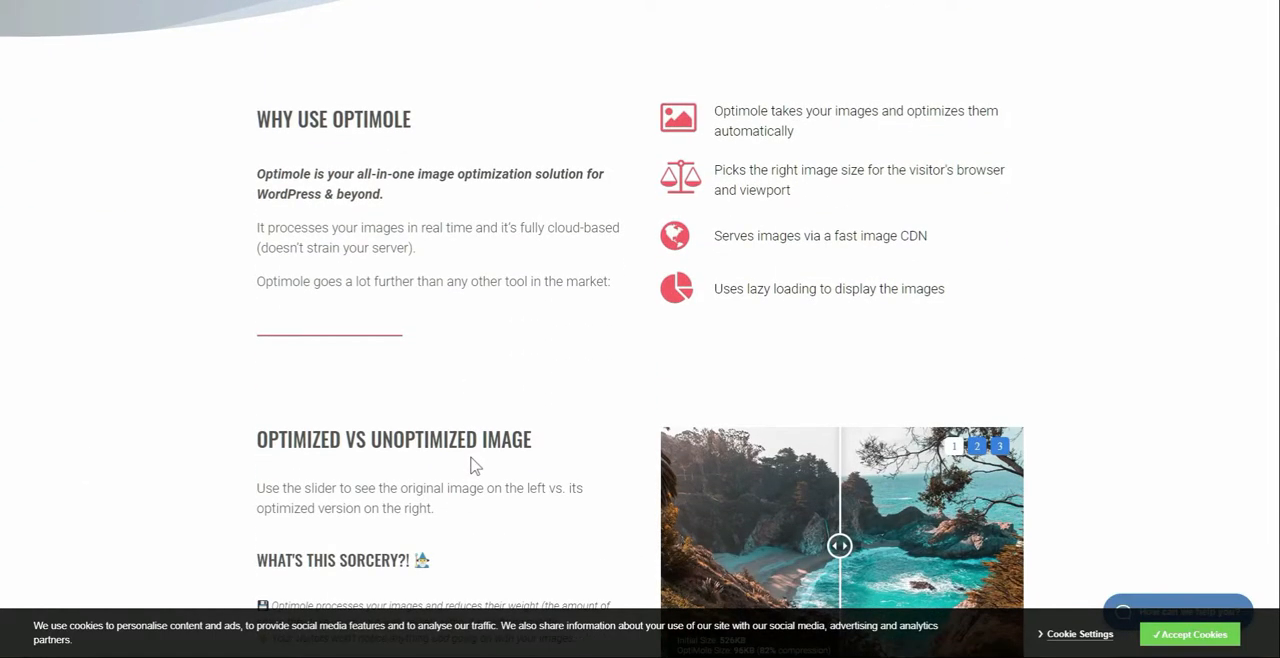
scroll(475, 466, "down", 8)
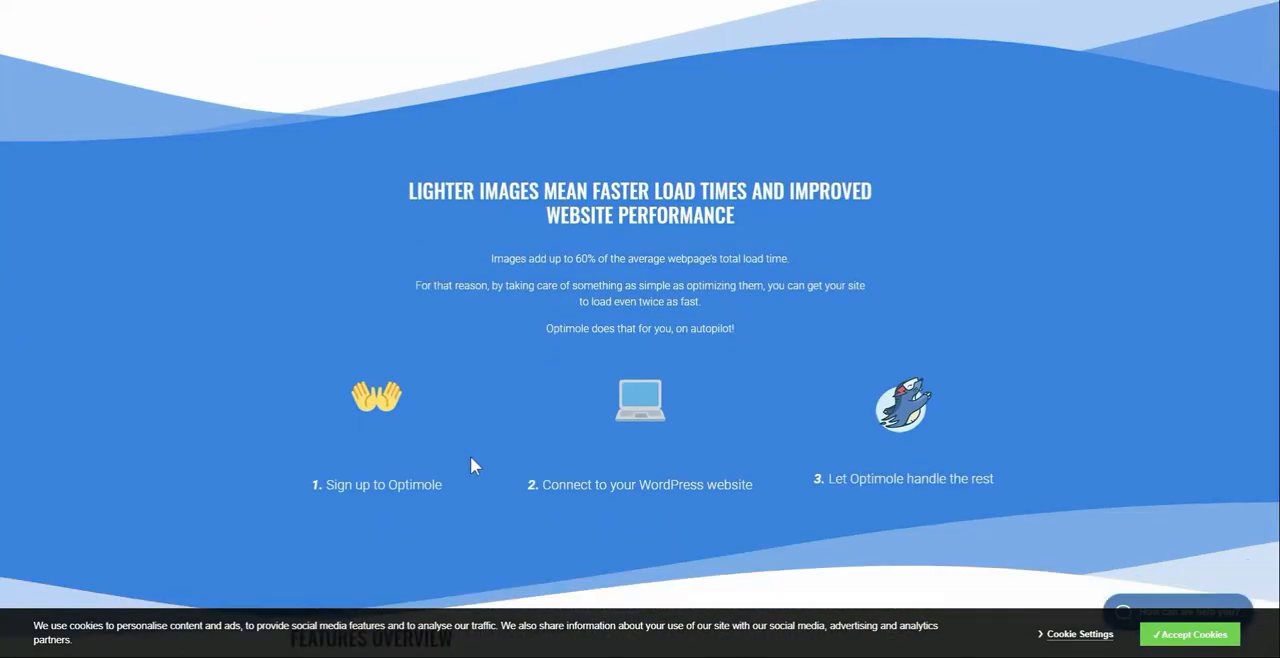
scroll(470, 462, "down", 3)
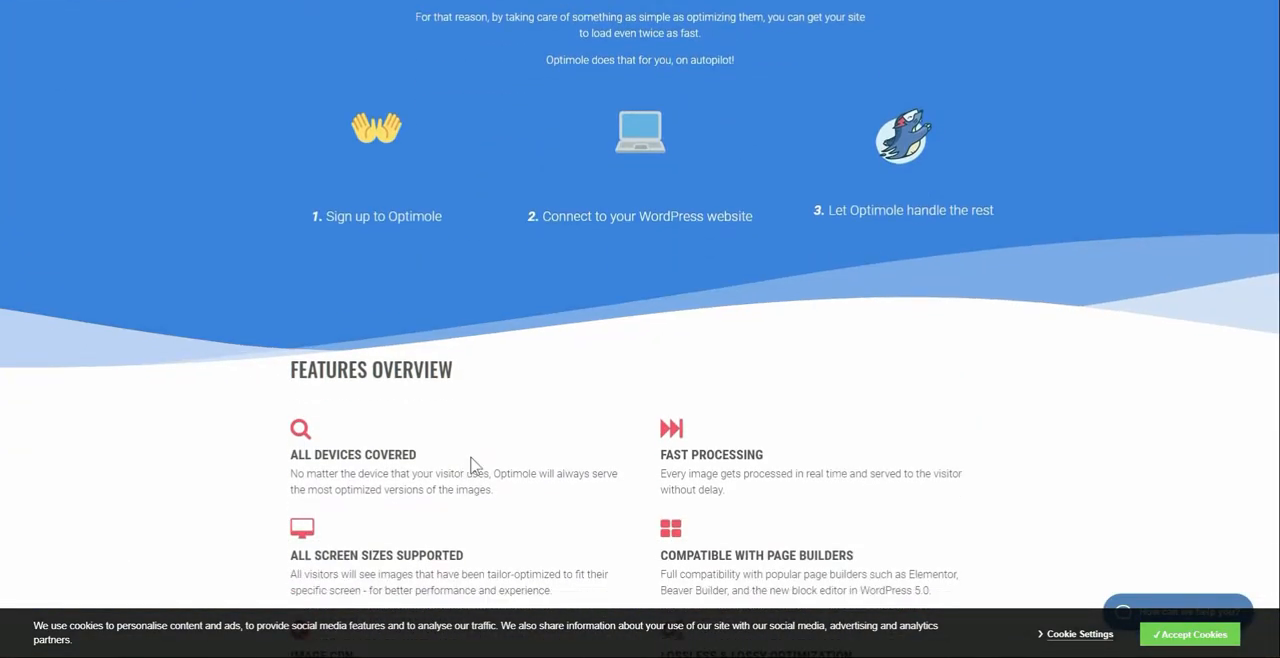
scroll(471, 463, "down", 3)
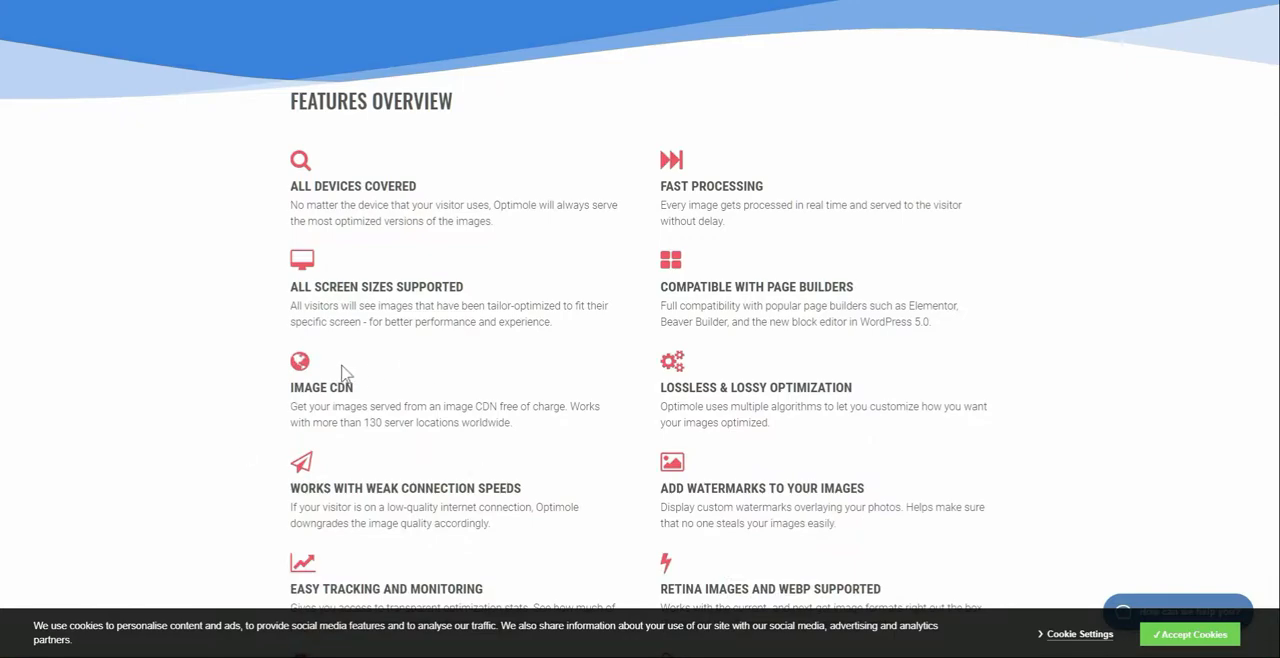
scroll(344, 375, "down", 2)
scroll(344, 375, "up", 2)
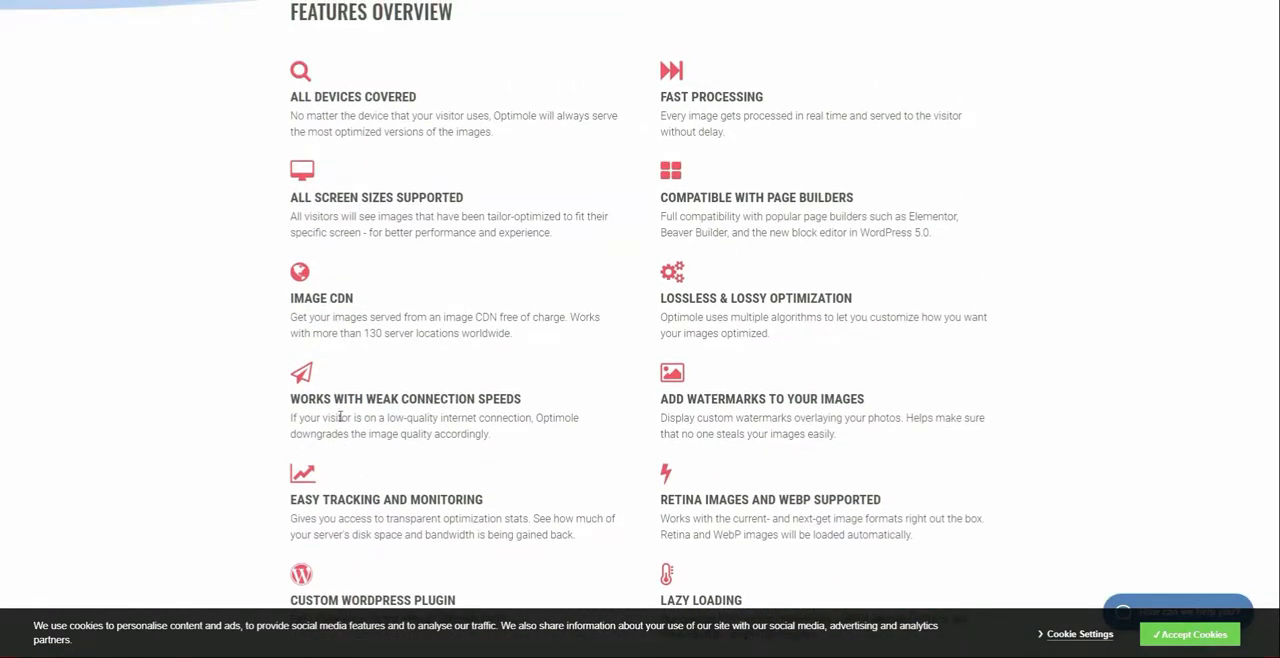
scroll(340, 418, "down", 2)
scroll(340, 418, "down", 3)
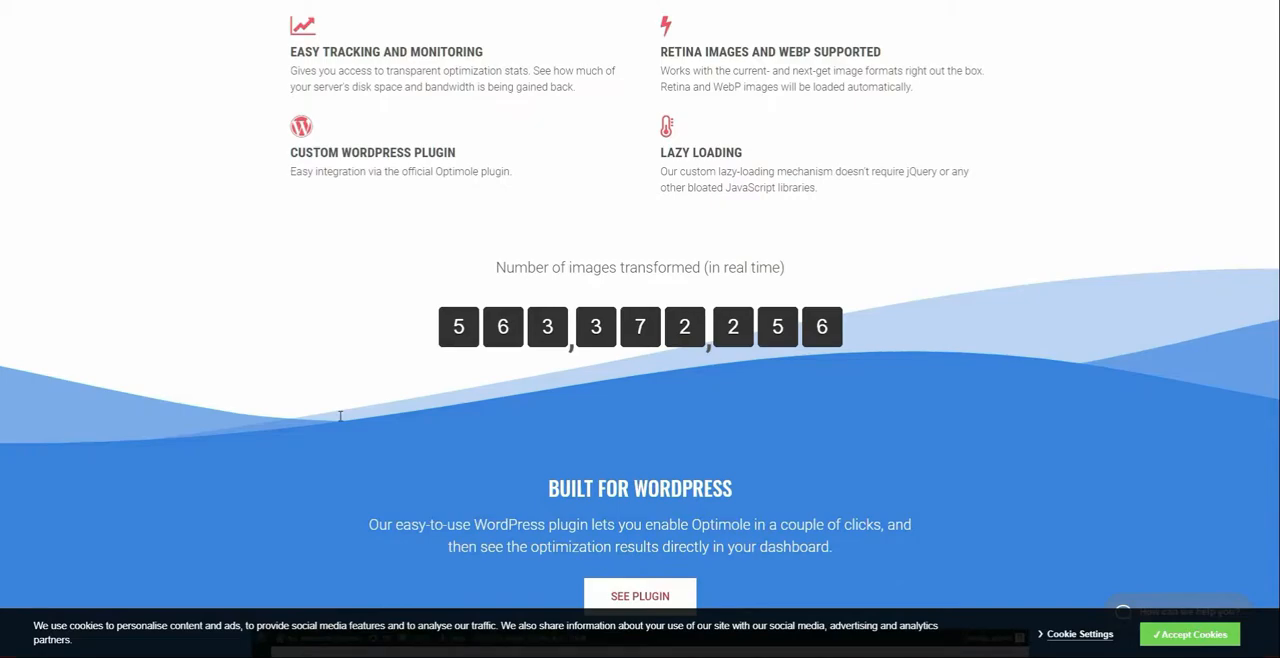
scroll(340, 420, "down", 7)
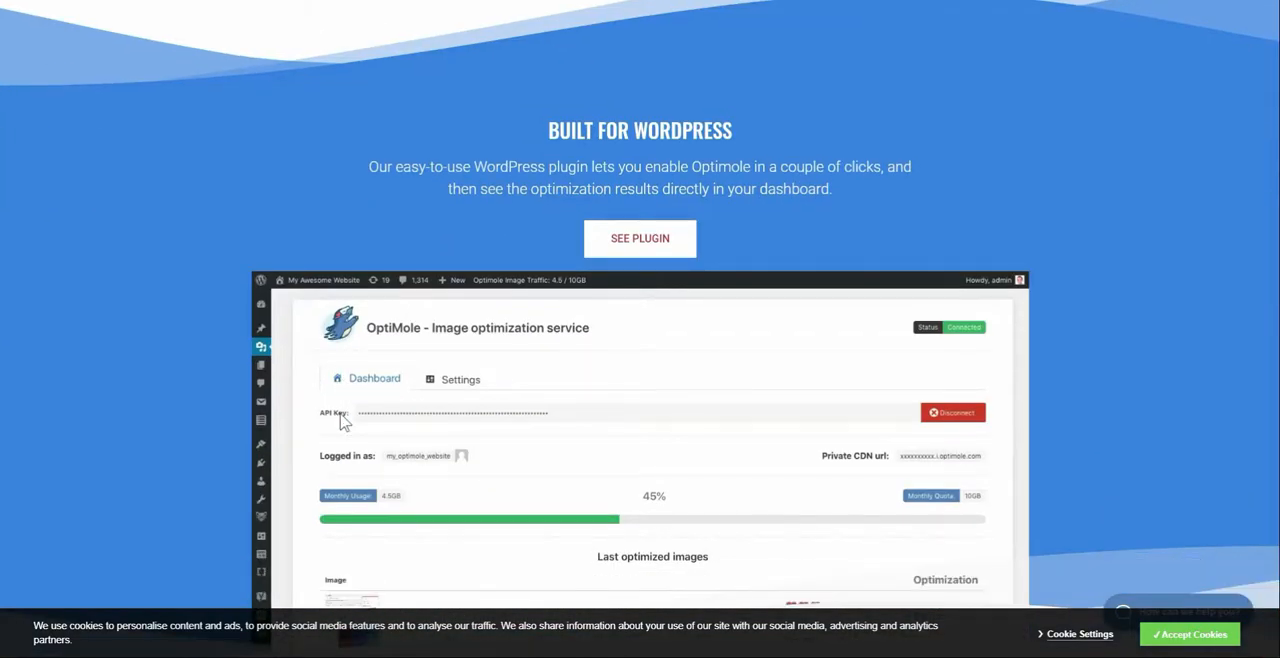
scroll(340, 420, "down", 2)
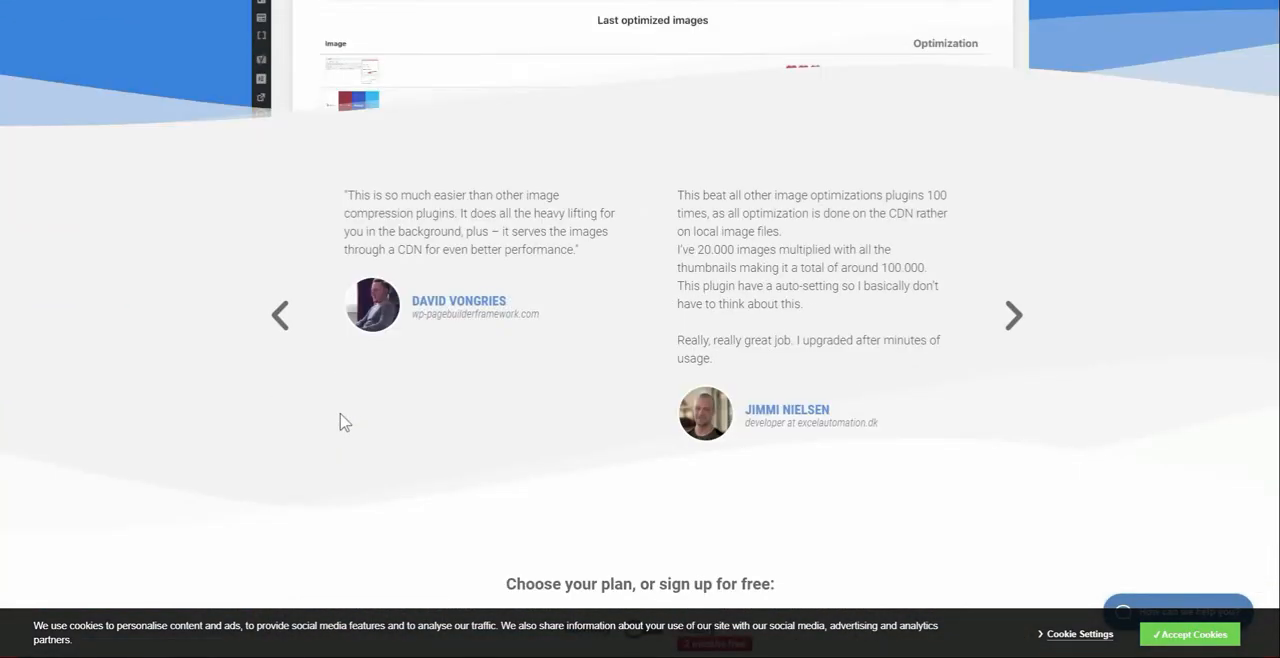